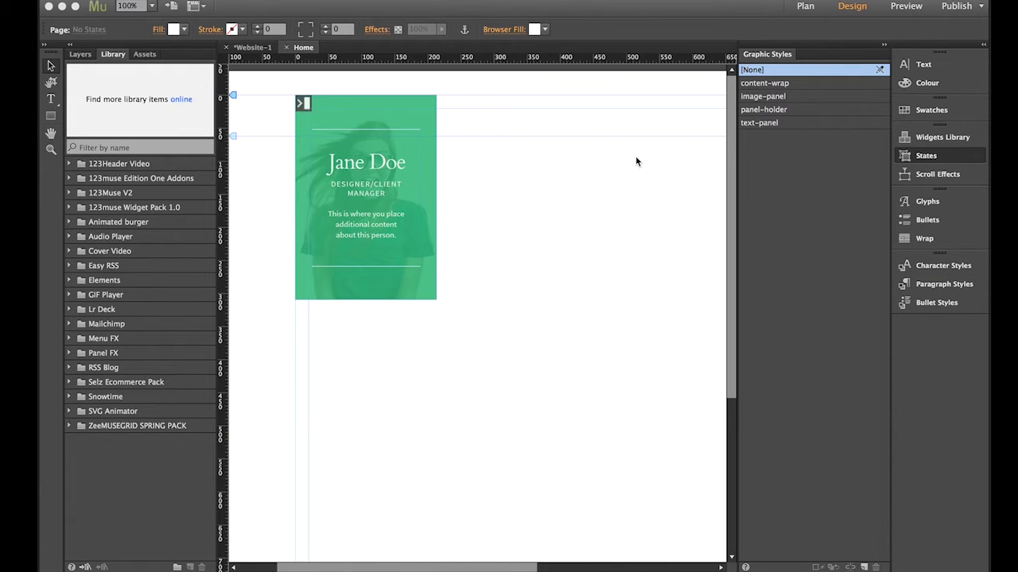
Select the sample card and expand the Panel FX library folder to review its widgets and samples
{"action": "left_click", "coordinate": [406, 105]}
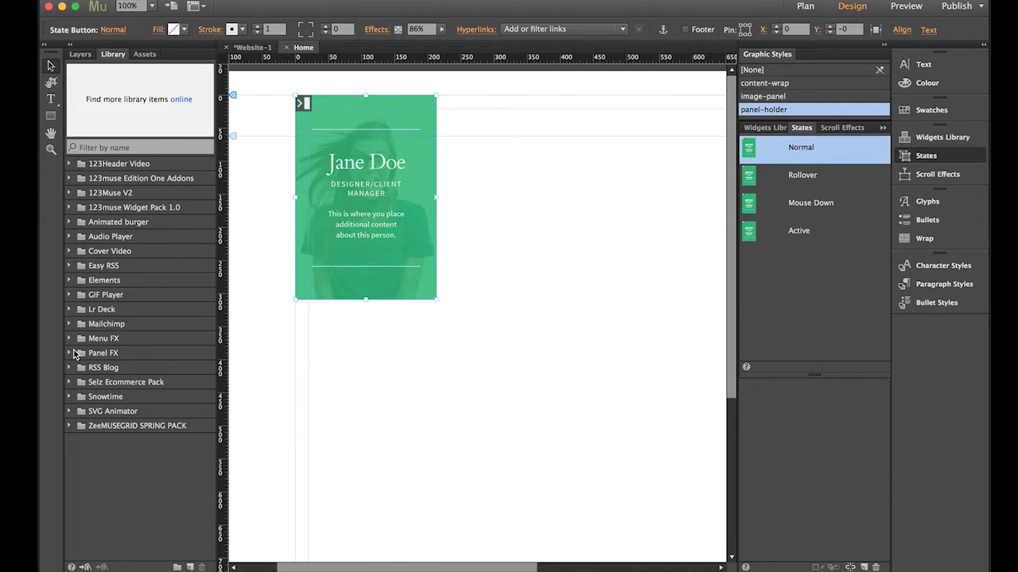
{"action": "left_click", "coordinate": [69, 353]}
{"action": "scroll", "coordinate": [119, 342], "scroll_direction": "down", "scroll_amount": 2}
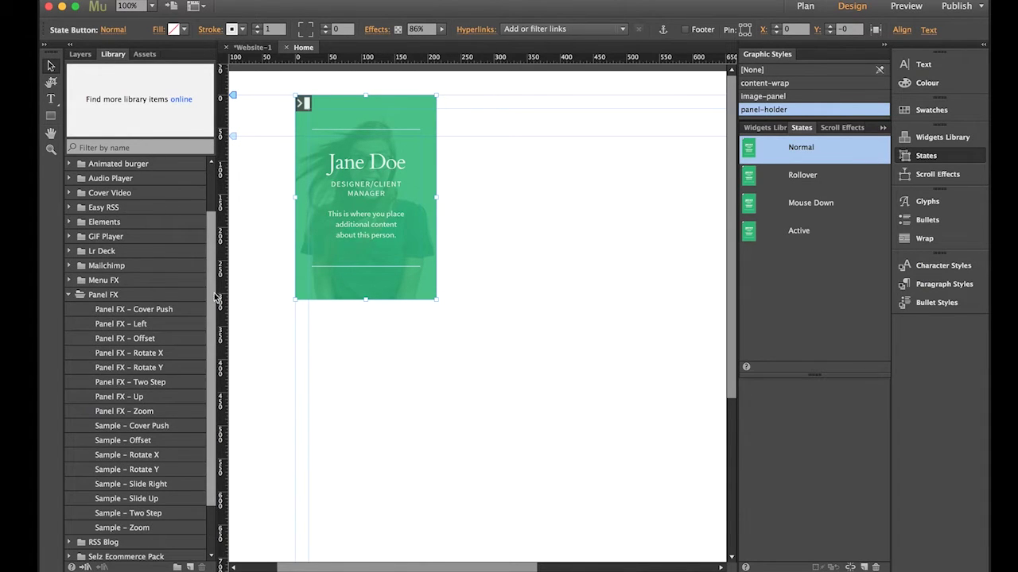
{"action": "left_click_drag", "start_coordinate": [213, 299], "coordinate": [215, 331]}
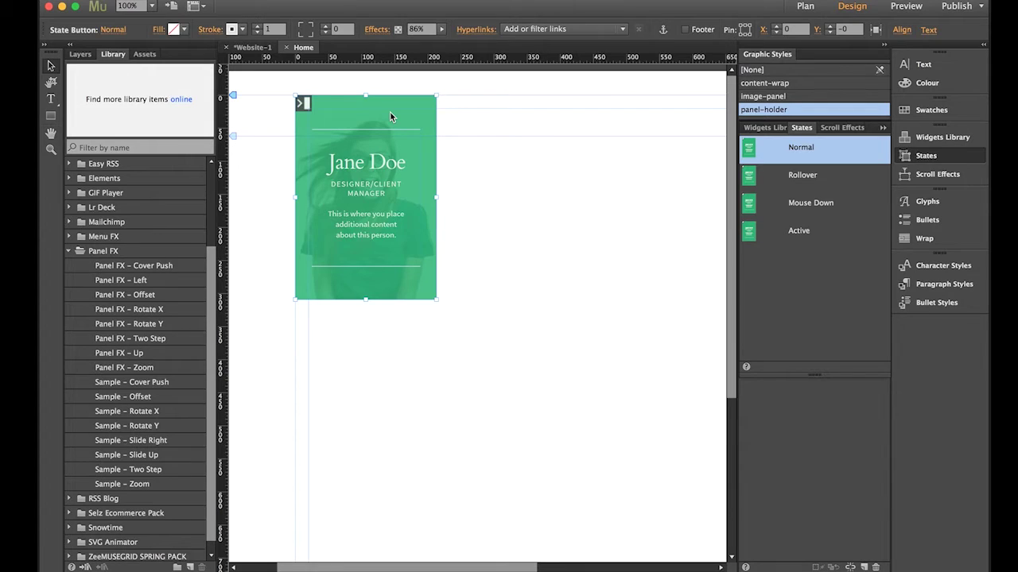
Enlarge the outer panel-holder button well beyond the green card, and the image-panel button to an intermediate size
{"action": "left_click_drag", "start_coordinate": [436, 301], "coordinate": [503, 373]}
{"action": "left_click", "coordinate": [433, 298]}
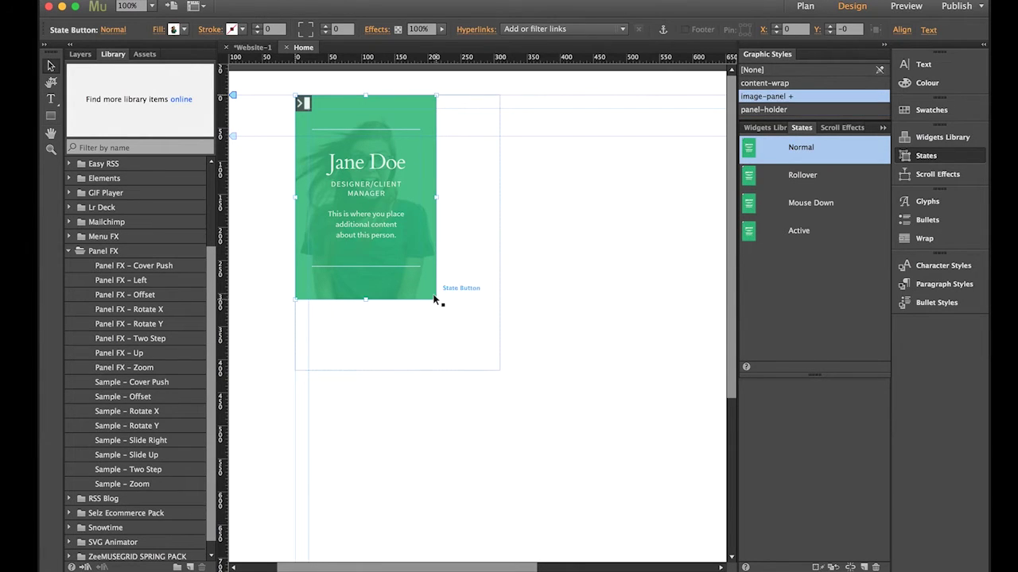
{"action": "left_click_drag", "start_coordinate": [436, 300], "coordinate": [473, 345]}
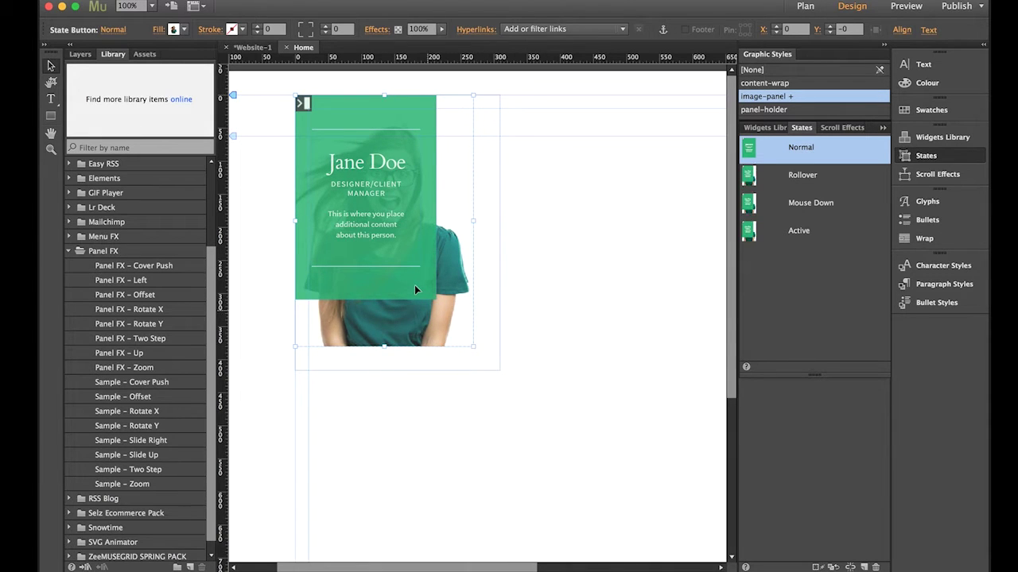
Select the outer panel-holder and expand Layer 1 and its nested State Buttons to examine the layer structure
{"action": "left_click", "coordinate": [466, 362]}
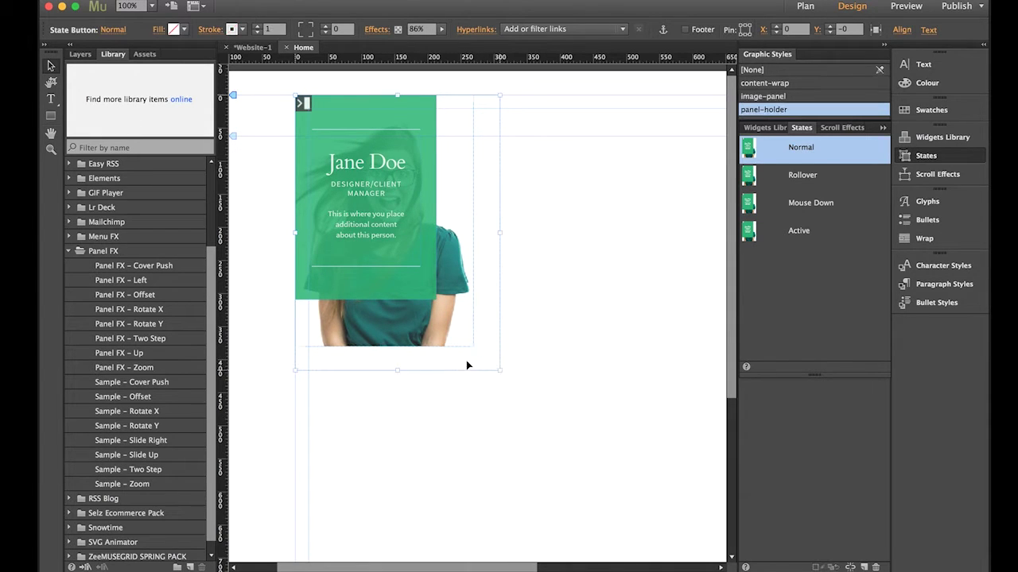
{"action": "left_click", "coordinate": [80, 55]}
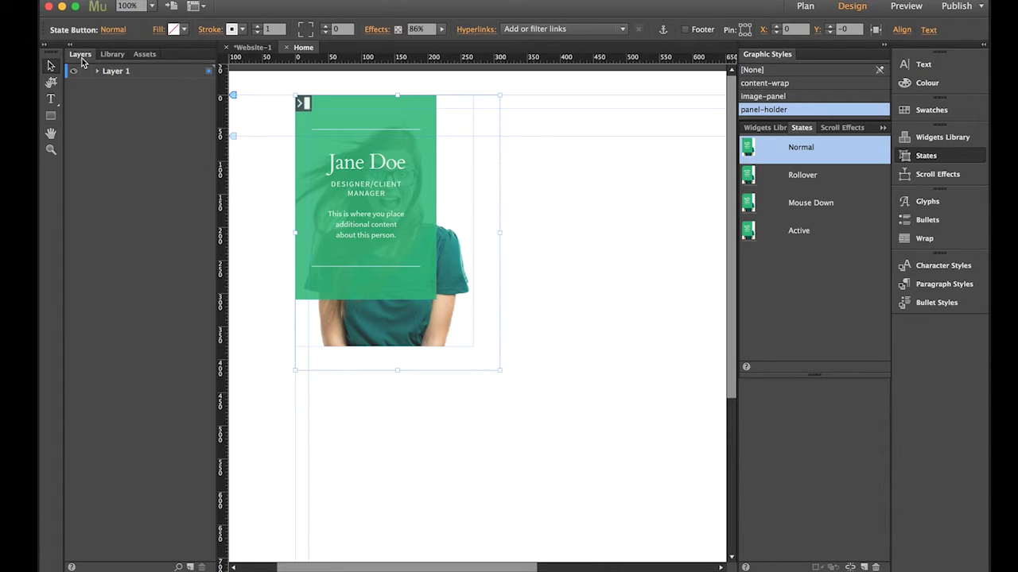
{"action": "left_click", "coordinate": [97, 71]}
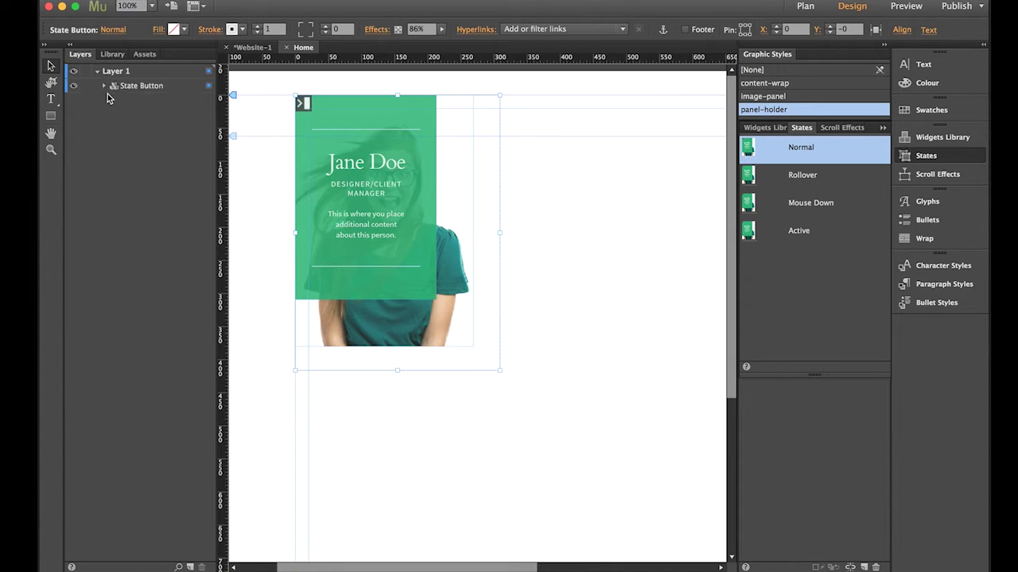
{"action": "left_click", "coordinate": [104, 85]}
{"action": "left_click", "coordinate": [111, 100]}
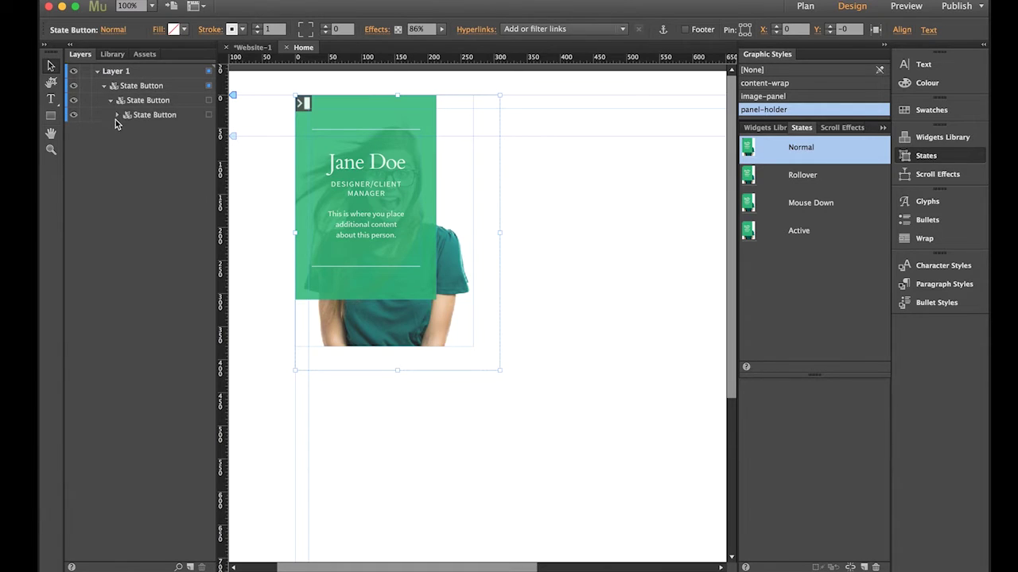
{"action": "left_click", "coordinate": [117, 116]}
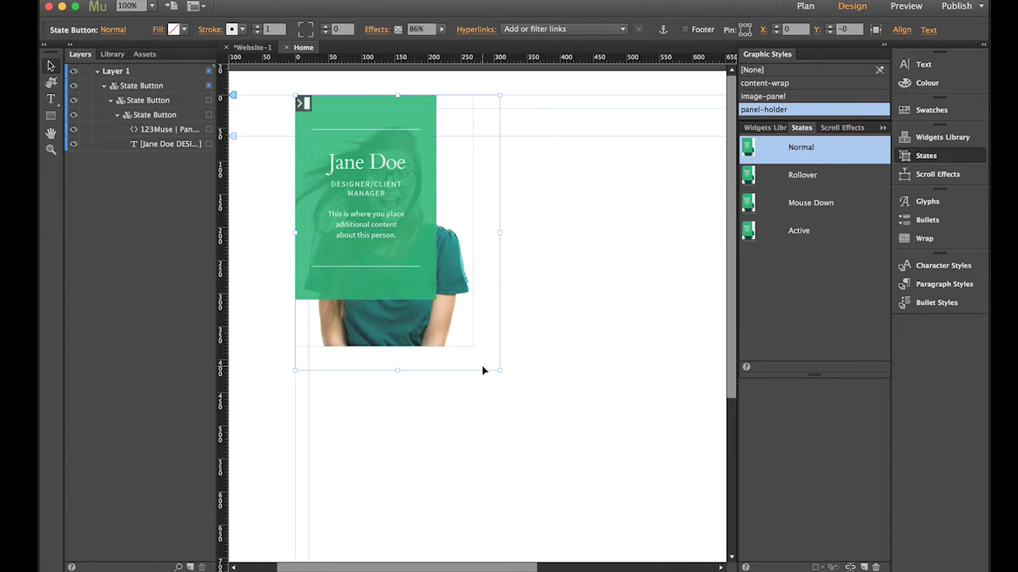
Inspect the card's innermost elements by selecting the text frame and the Panel Cover Push FX widget
{"action": "left_click", "coordinate": [390, 250]}
{"action": "left_click", "coordinate": [390, 250]}
{"action": "left_click", "coordinate": [390, 254]}
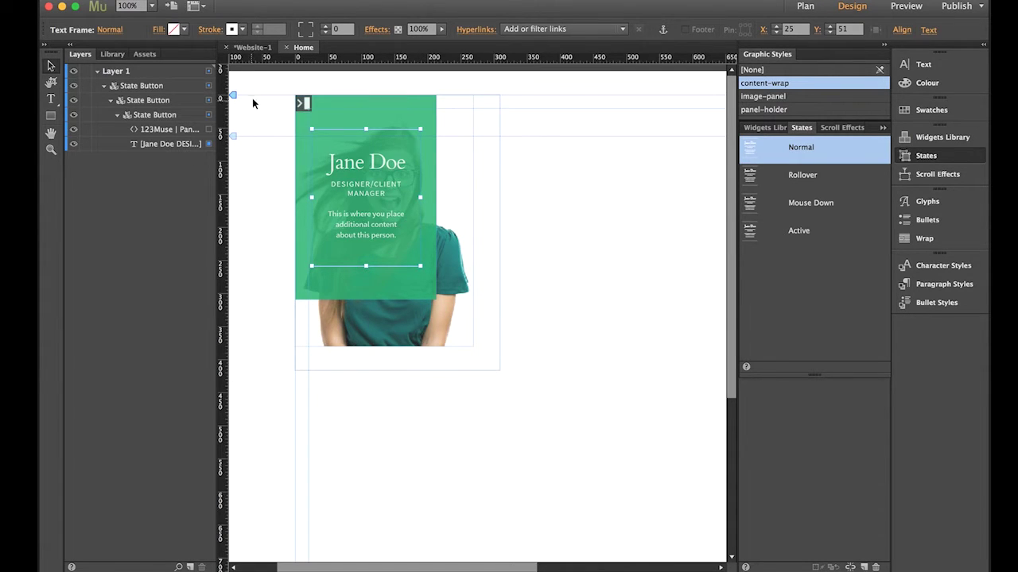
{"action": "left_click", "coordinate": [304, 101]}
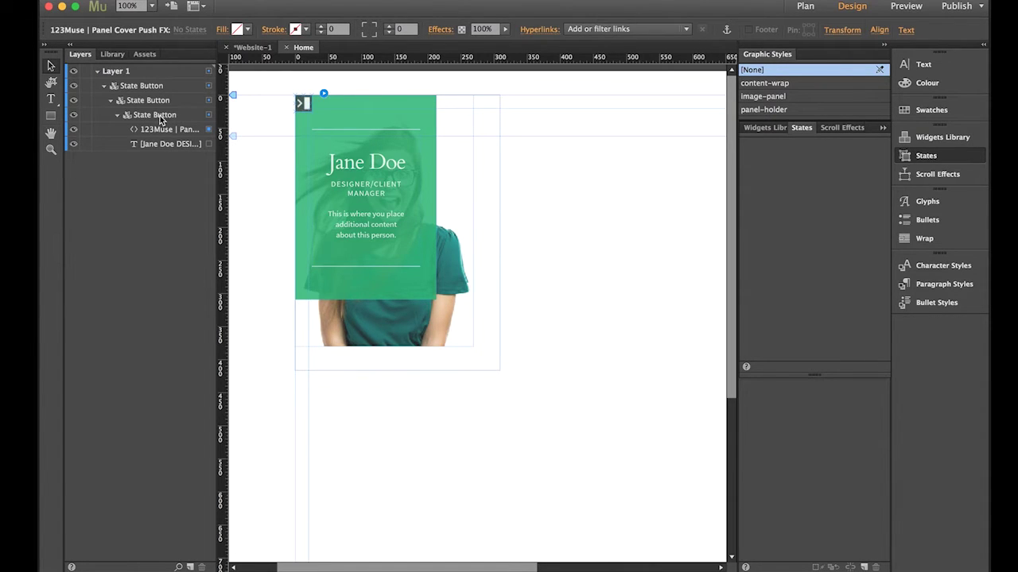
Examine the fill settings of the green text panel and of the image-panel button
{"action": "left_click", "coordinate": [365, 102]}
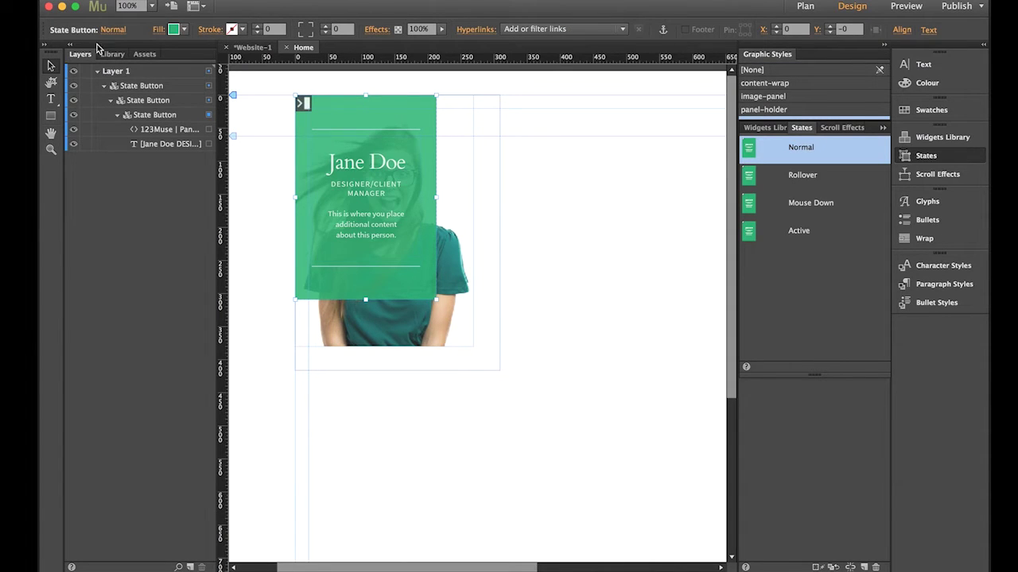
{"action": "left_click", "coordinate": [159, 30]}
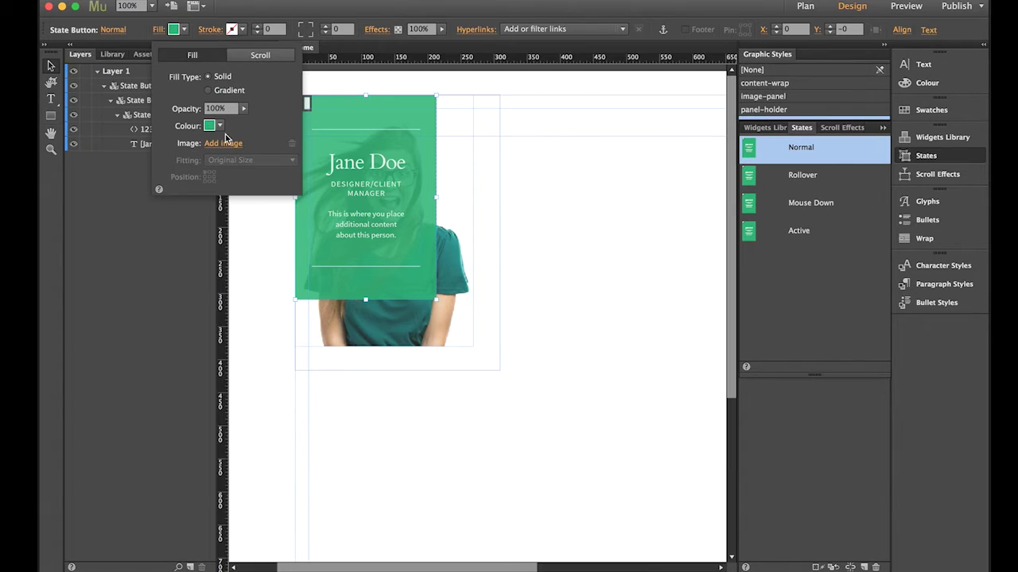
{"action": "left_click", "coordinate": [241, 18]}
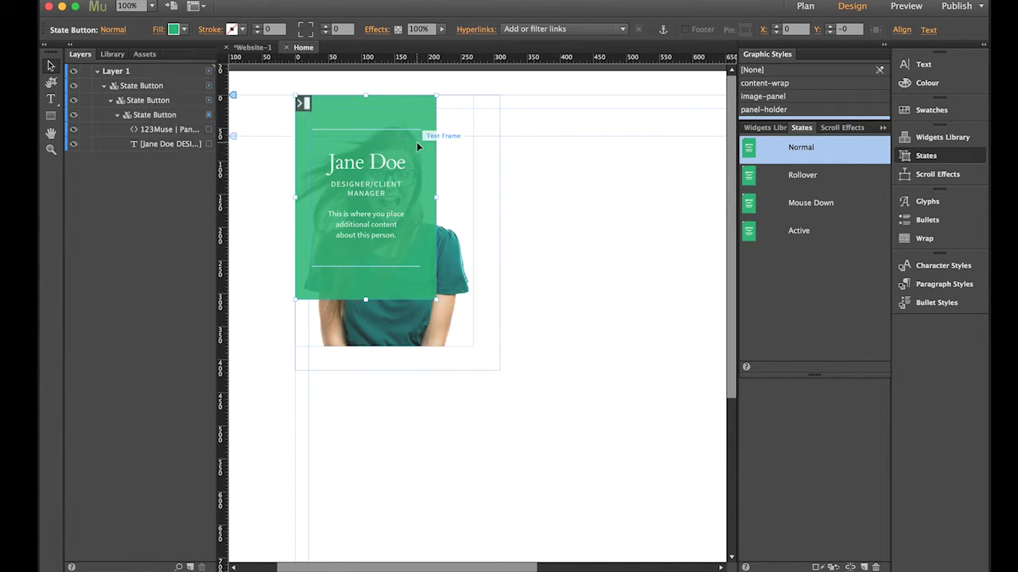
{"action": "left_click", "coordinate": [453, 161]}
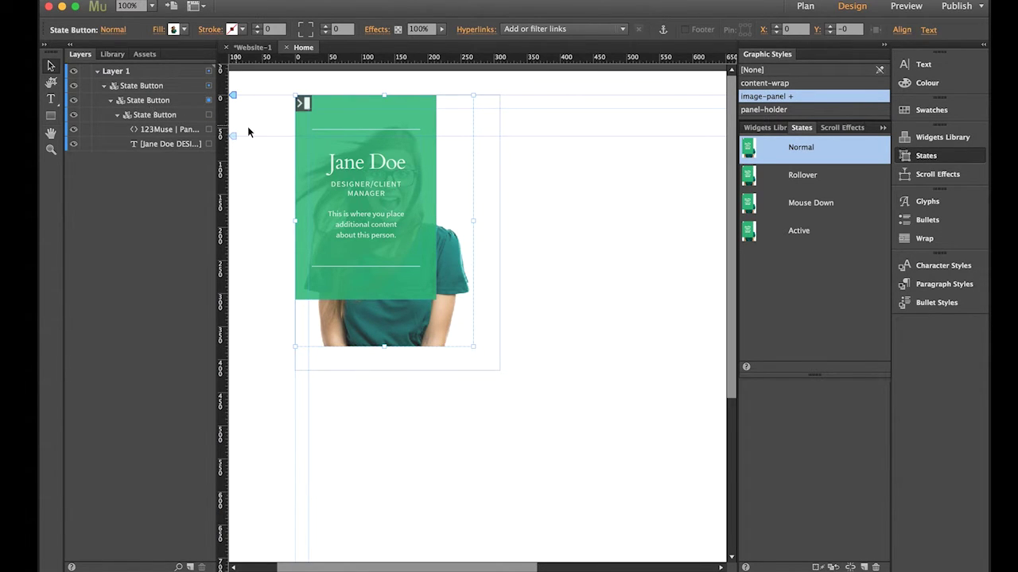
{"action": "left_click", "coordinate": [172, 29]}
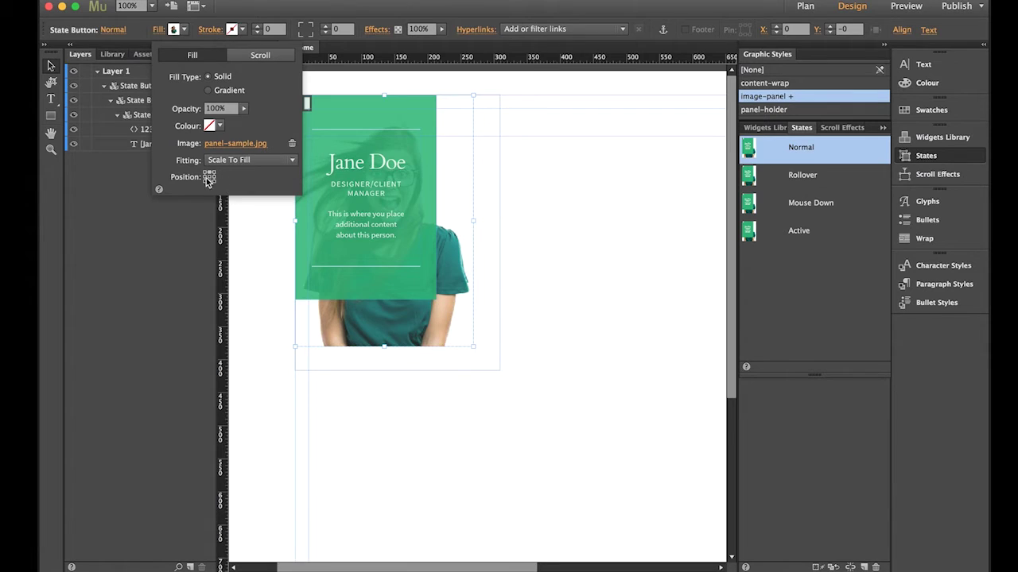
{"action": "left_click", "coordinate": [489, 278]}
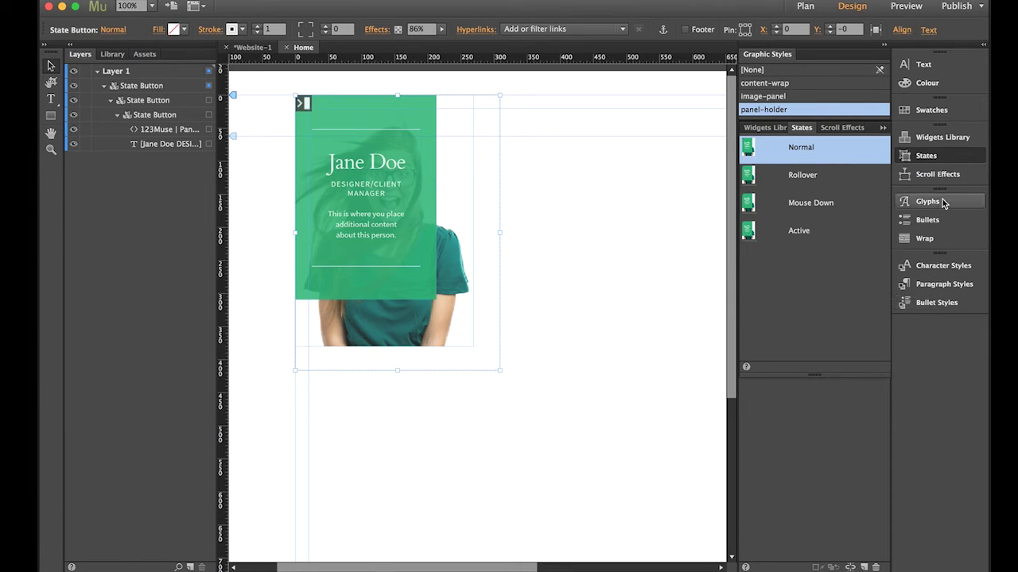
Add a State Button widget to the page beside the sample card, at about X 349, Y 0
{"action": "left_click", "coordinate": [958, 136]}
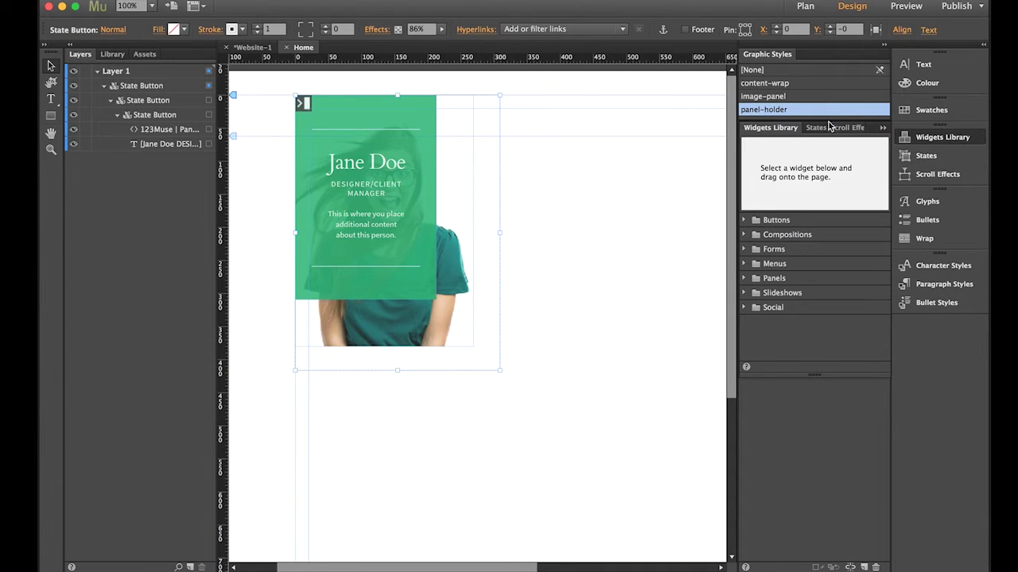
{"action": "left_click", "coordinate": [744, 220]}
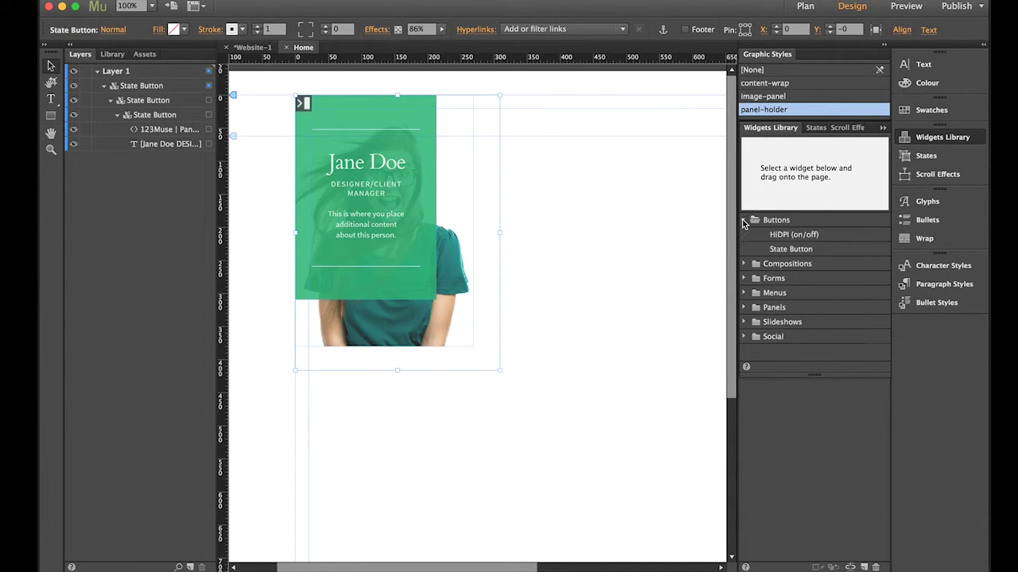
{"action": "left_click", "coordinate": [805, 250]}
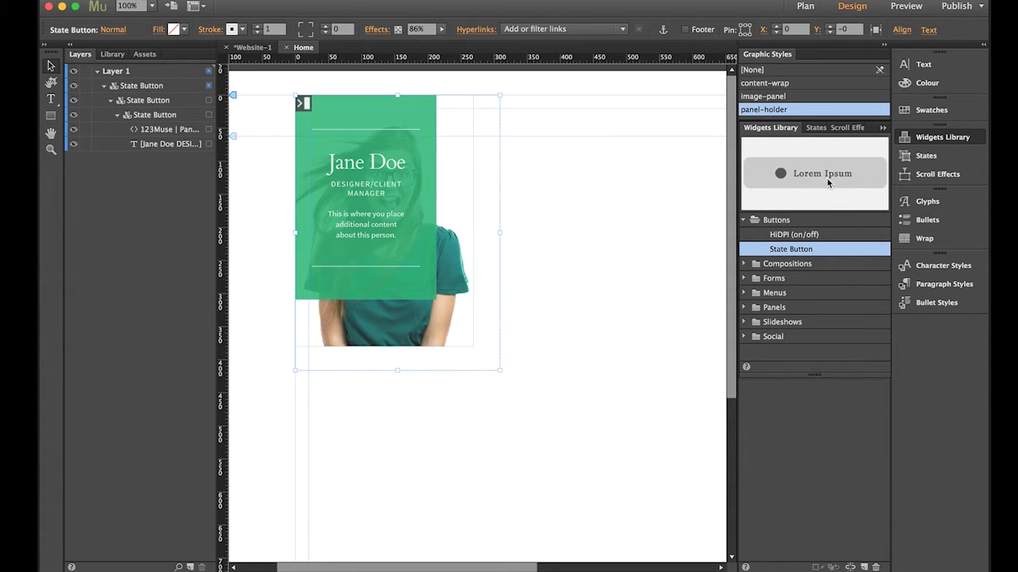
{"action": "left_click_drag", "start_coordinate": [837, 172], "coordinate": [529, 99]}
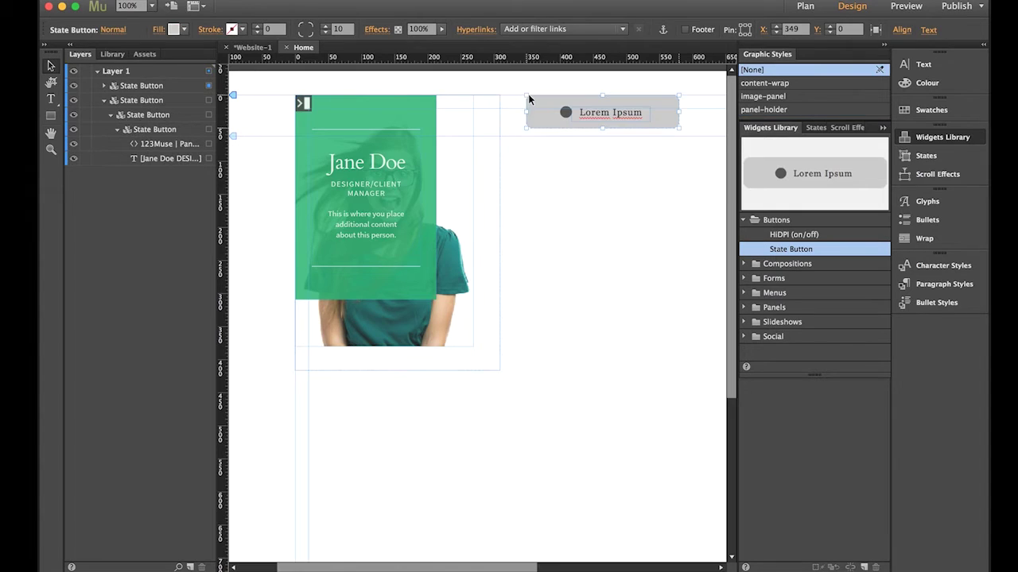
Enlarge the new state button into a tall portrait panel slightly shorter than the outer panel-holder, and square its corners
{"action": "left_click_drag", "start_coordinate": [515, 568], "coordinate": [534, 569]}
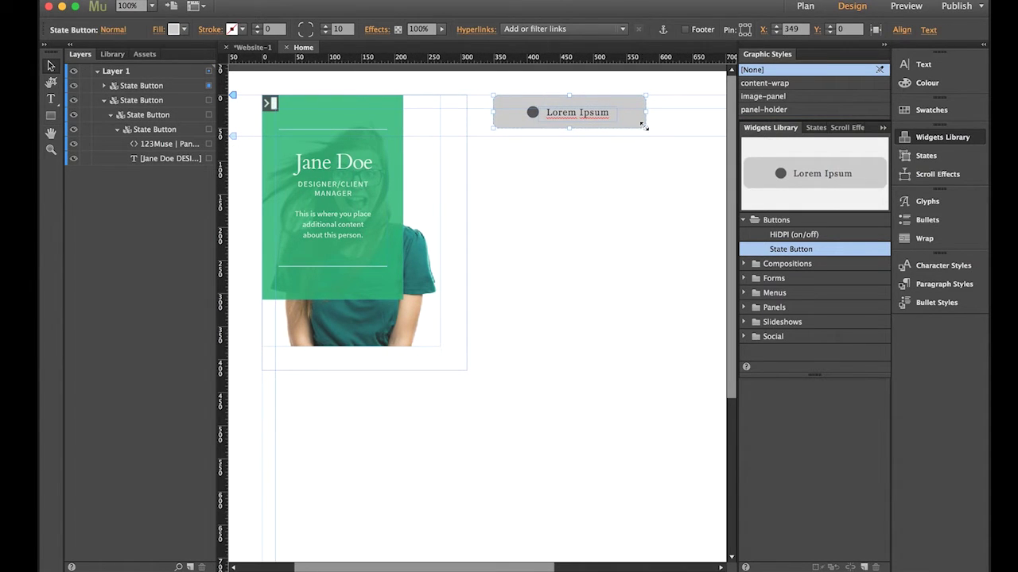
{"action": "left_click_drag", "start_coordinate": [642, 125], "coordinate": [669, 352]}
{"action": "left_click_drag", "start_coordinate": [669, 353], "coordinate": [669, 354]}
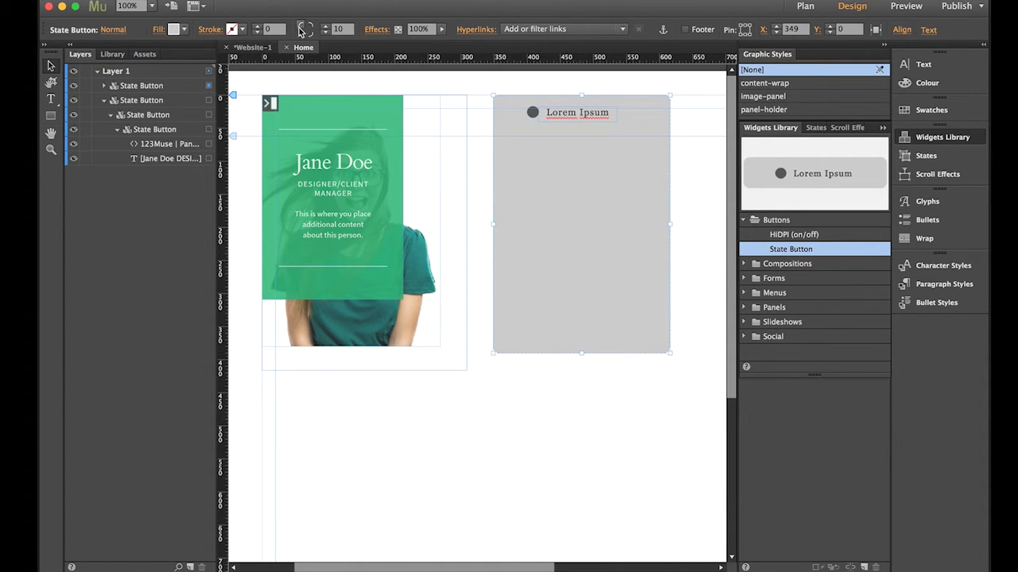
{"action": "left_click_drag", "start_coordinate": [307, 35], "coordinate": [310, 43]}
Set the new state button's fill to none and delete its Lorem Ipsum text frame and round icon
{"action": "left_click", "coordinate": [183, 32]}
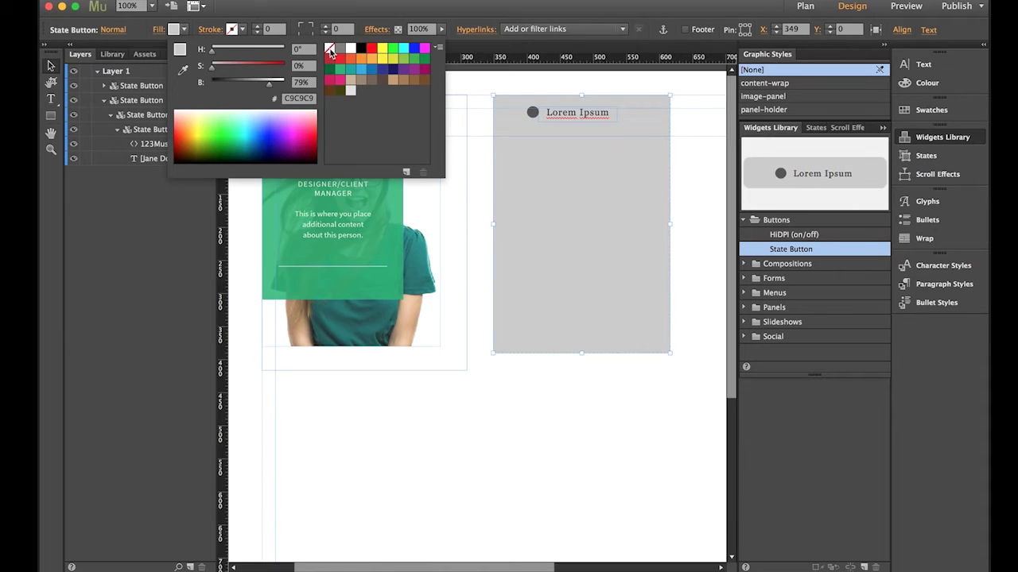
{"action": "left_click", "coordinate": [330, 50]}
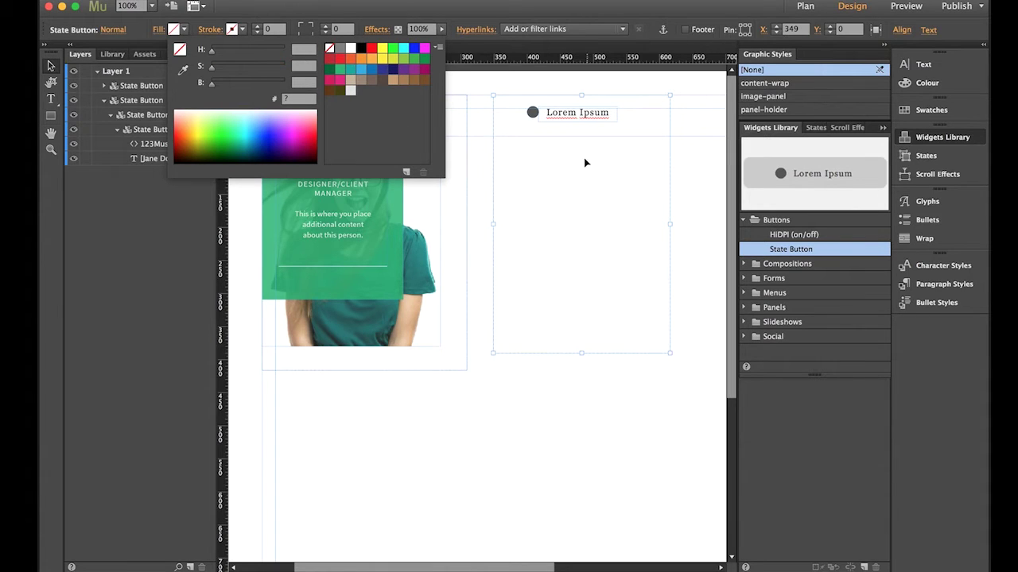
{"action": "left_click", "coordinate": [590, 121]}
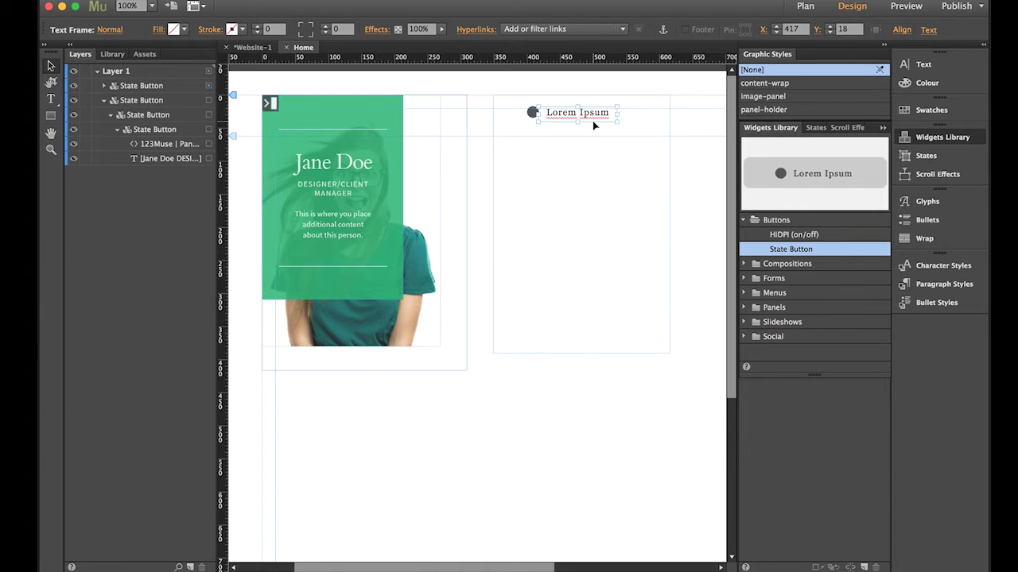
{"action": "key", "text": "Delete"}
{"action": "left_click", "coordinate": [534, 112]}
{"action": "key", "text": "Delete"}
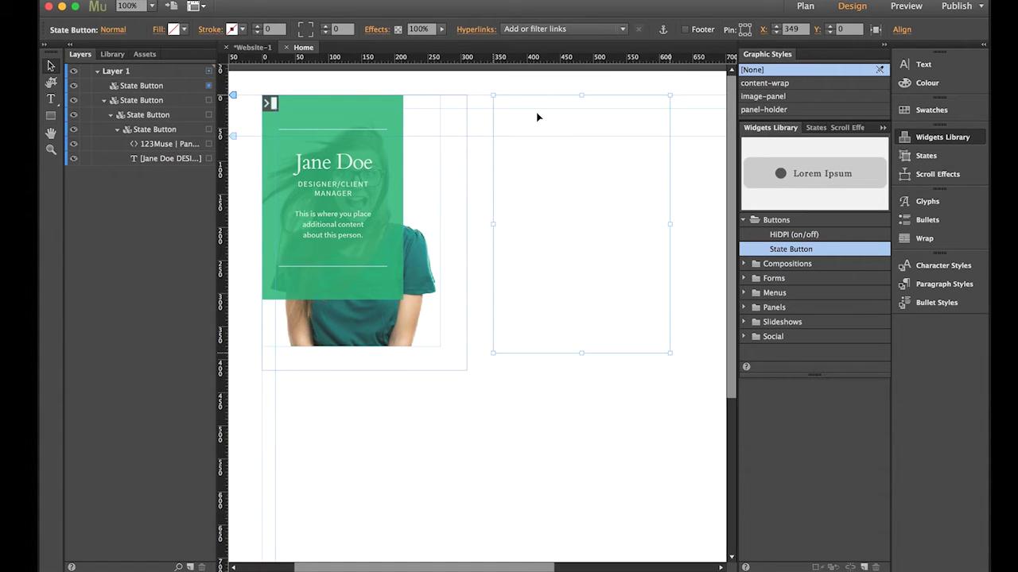
Reset the new state button's Rollover state to clear its dark fill
{"action": "left_click", "coordinate": [927, 157]}
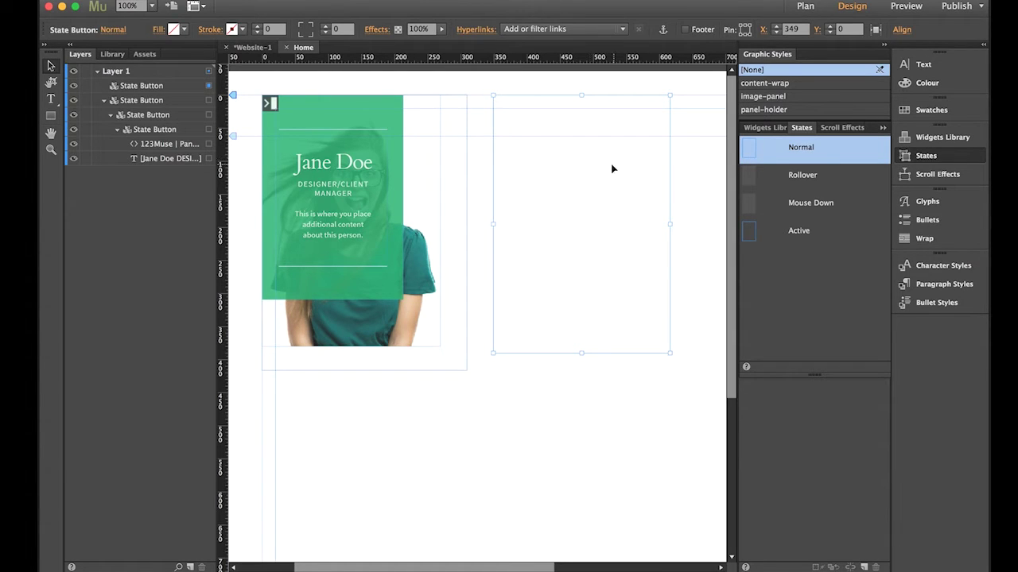
{"action": "left_click", "coordinate": [791, 182]}
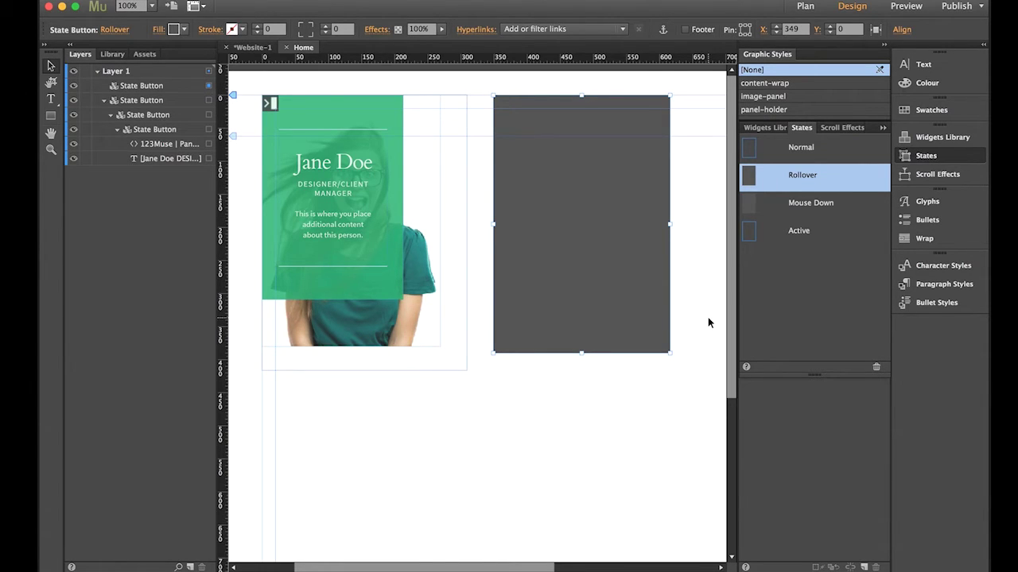
{"action": "left_click", "coordinate": [879, 366]}
Check the new button's Normal, Rollover, Mouse Down and Active states for leftover styling
{"action": "left_click", "coordinate": [803, 209]}
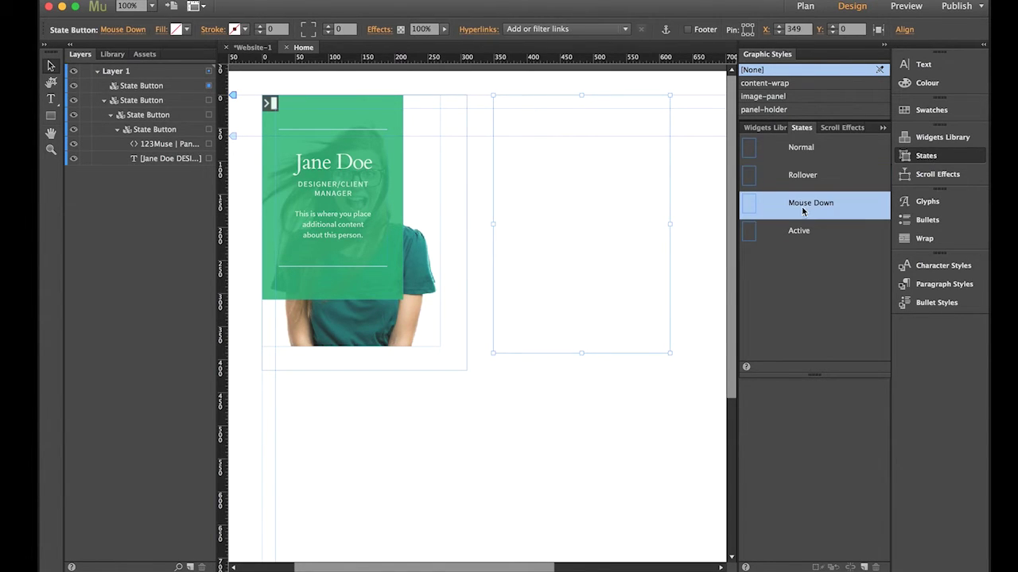
{"action": "left_click", "coordinate": [809, 232]}
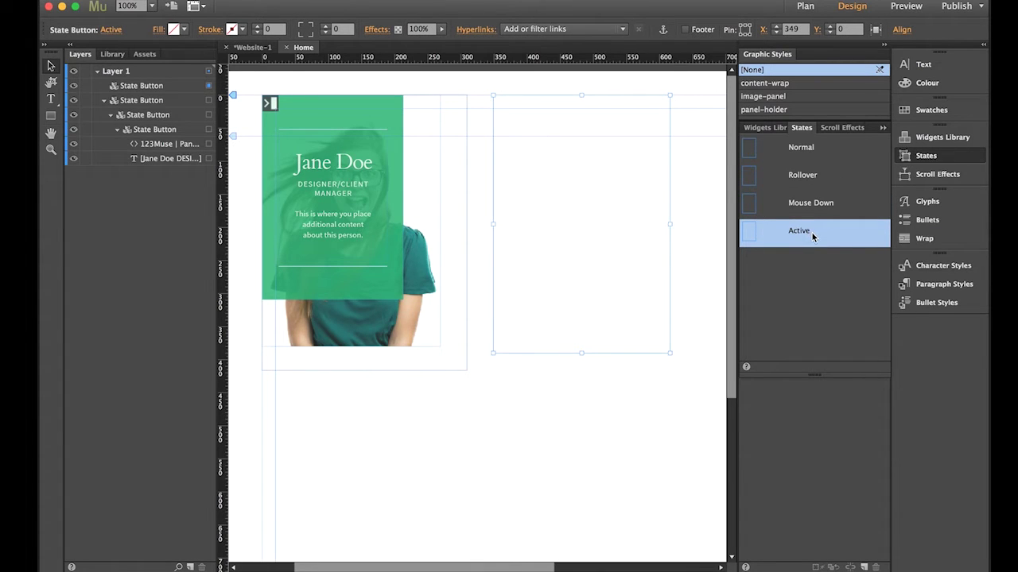
{"action": "left_click", "coordinate": [827, 206]}
{"action": "left_click", "coordinate": [816, 176]}
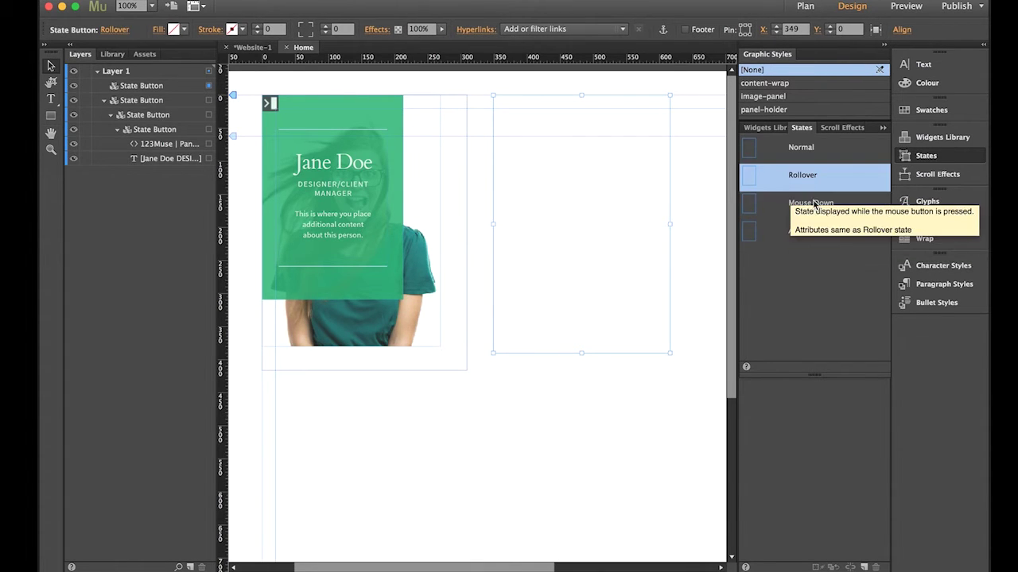
{"action": "left_click", "coordinate": [816, 207]}
{"action": "left_click", "coordinate": [805, 232]}
{"action": "left_click", "coordinate": [816, 208]}
{"action": "left_click", "coordinate": [809, 178]}
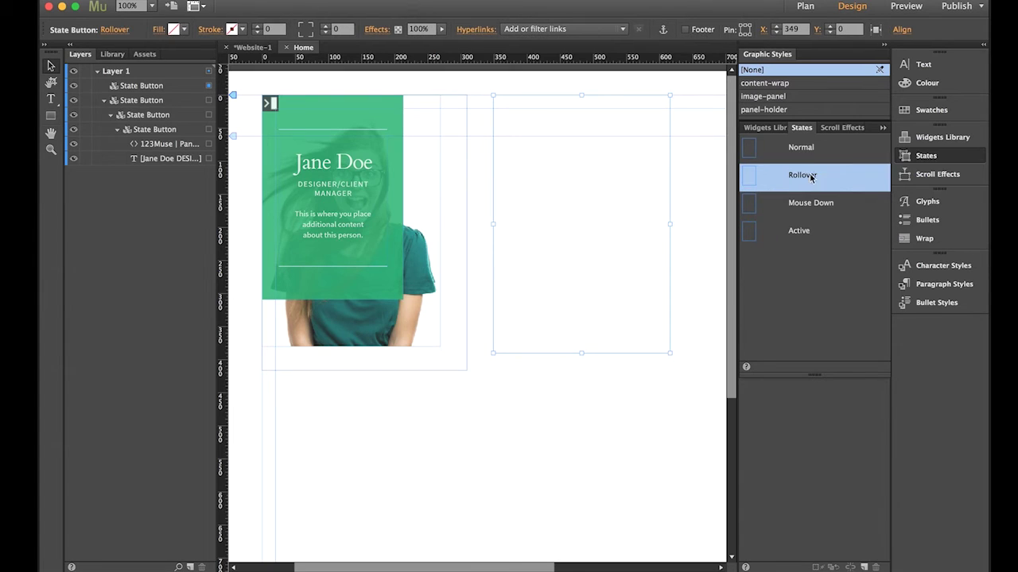
{"action": "left_click", "coordinate": [810, 149]}
{"action": "left_click", "coordinate": [815, 230]}
{"action": "left_click", "coordinate": [812, 205]}
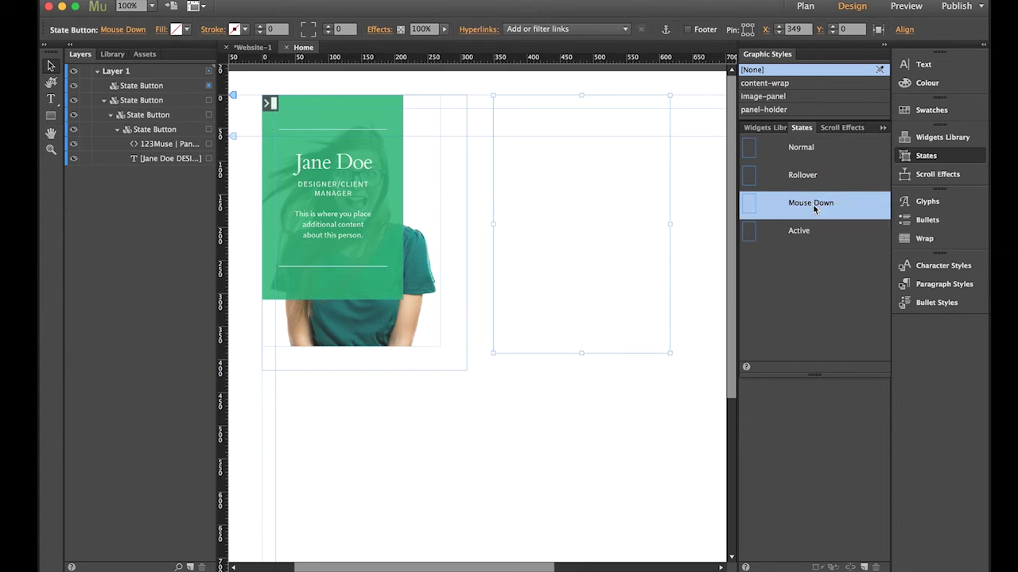
Return to the Normal state, paste a copy of the blank state button and nest it, slightly smaller, in the original's top-left corner
{"action": "left_click", "coordinate": [808, 178]}
{"action": "left_click", "coordinate": [805, 150]}
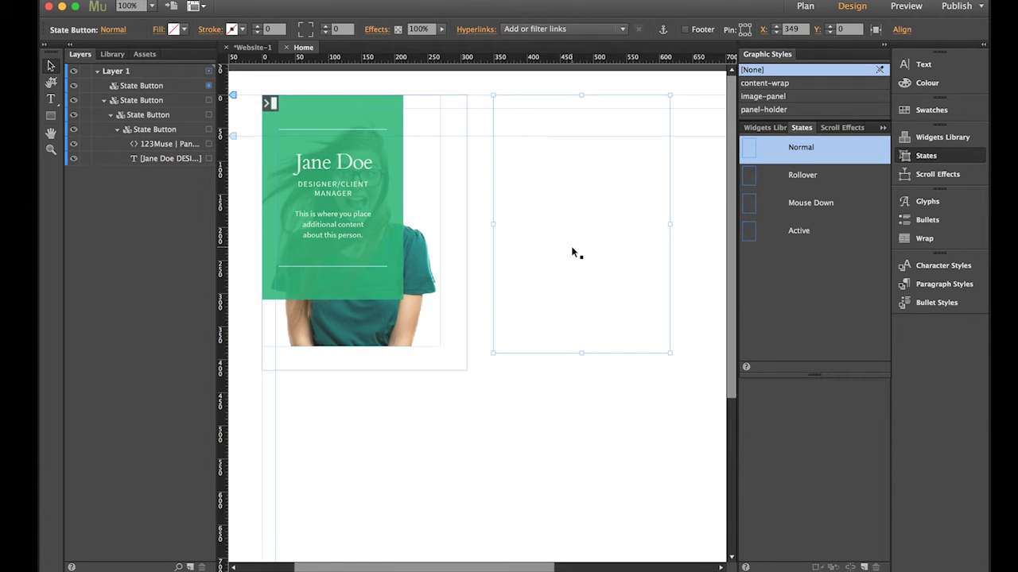
{"action": "key", "text": "super+v"}
{"action": "left_click_drag", "start_coordinate": [500, 365], "coordinate": [620, 407]}
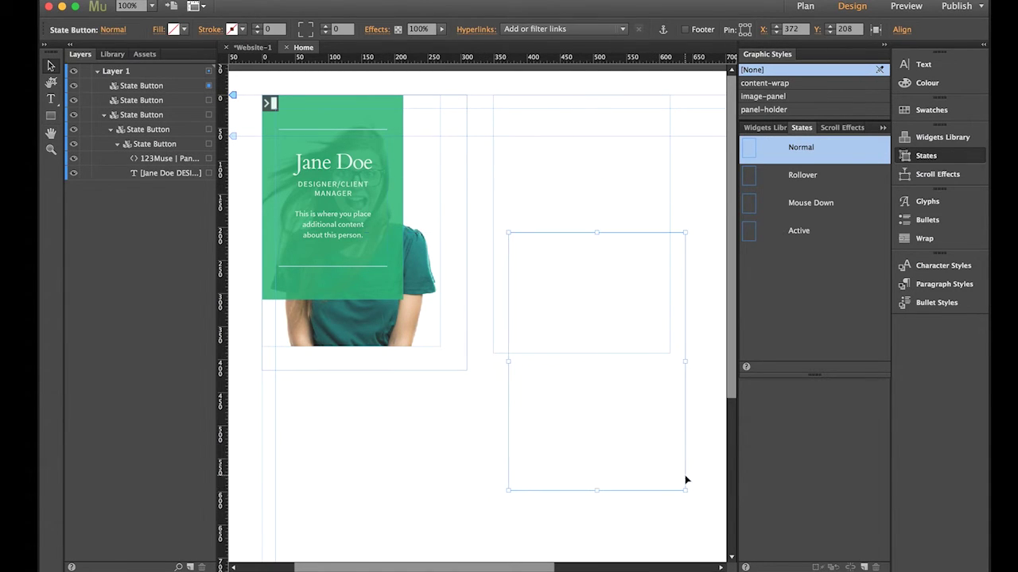
{"action": "left_click_drag", "start_coordinate": [686, 493], "coordinate": [629, 289]}
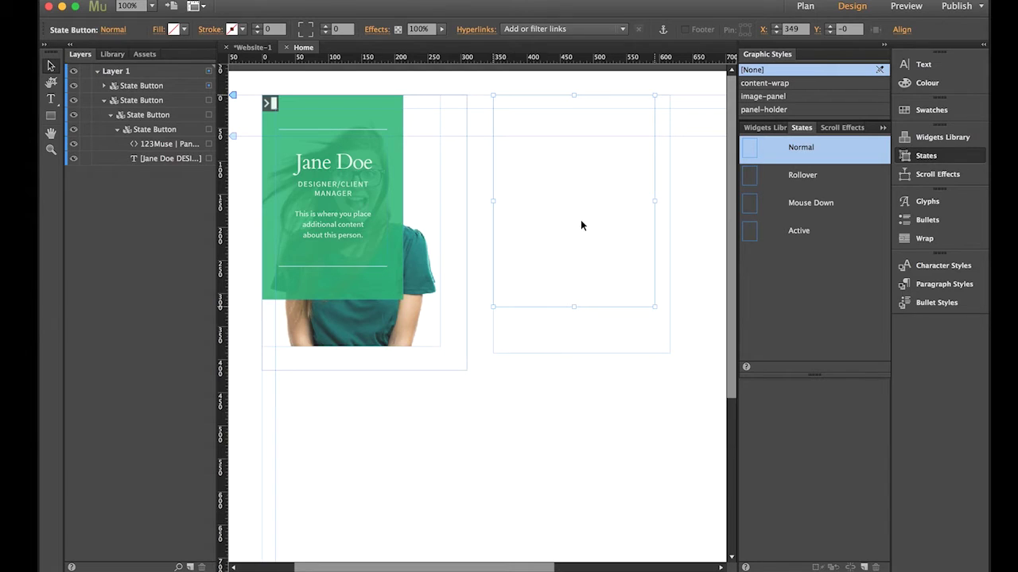
Paste a third blank state button, shrink it further and nest it in the top-left corner of the second one
{"action": "key", "text": "super+v"}
{"action": "left_click_drag", "start_coordinate": [472, 406], "coordinate": [543, 453]}
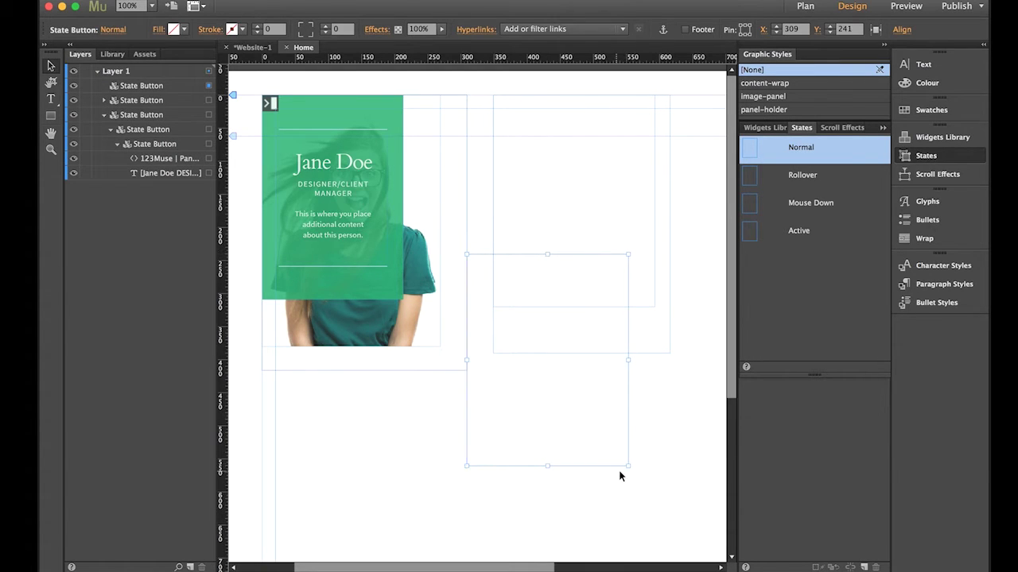
{"action": "left_click_drag", "start_coordinate": [627, 466], "coordinate": [590, 433]}
{"action": "left_click_drag", "start_coordinate": [585, 379], "coordinate": [596, 254]}
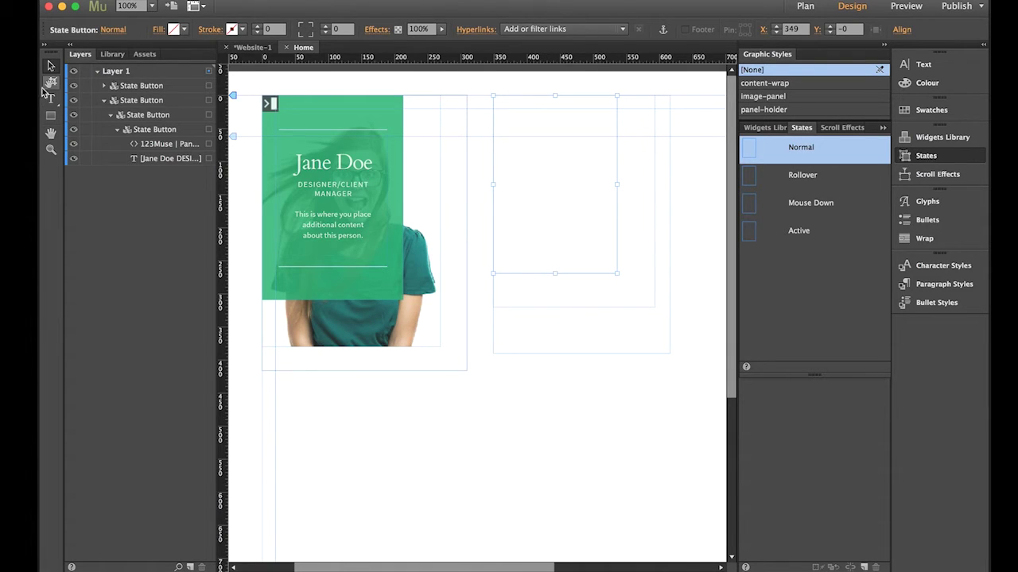
Expand the new panel's layers to check that the three state buttons are nested inside each other
{"action": "left_click", "coordinate": [103, 100]}
{"action": "left_click", "coordinate": [103, 101]}
{"action": "left_click", "coordinate": [104, 85]}
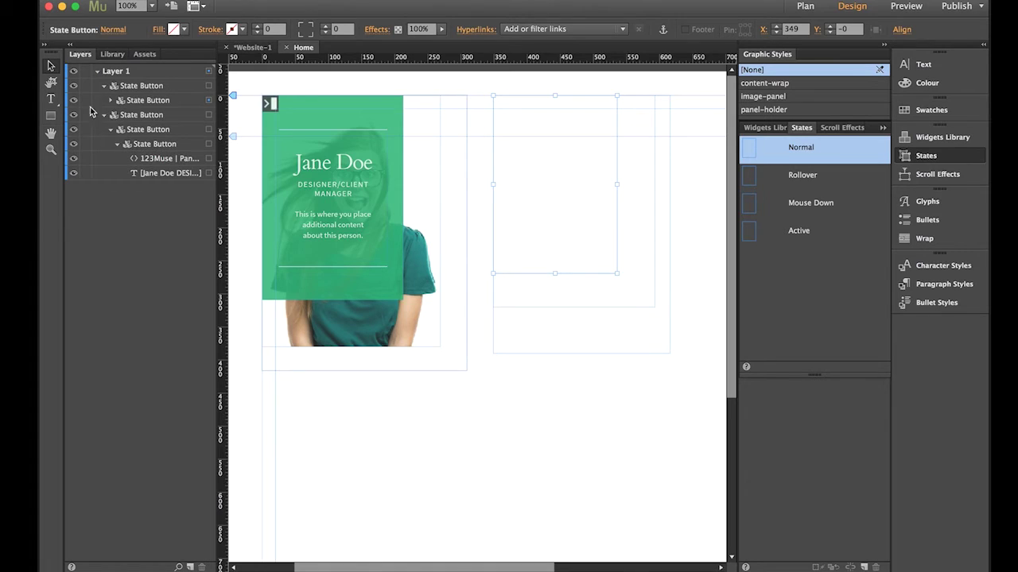
{"action": "left_click", "coordinate": [110, 100]}
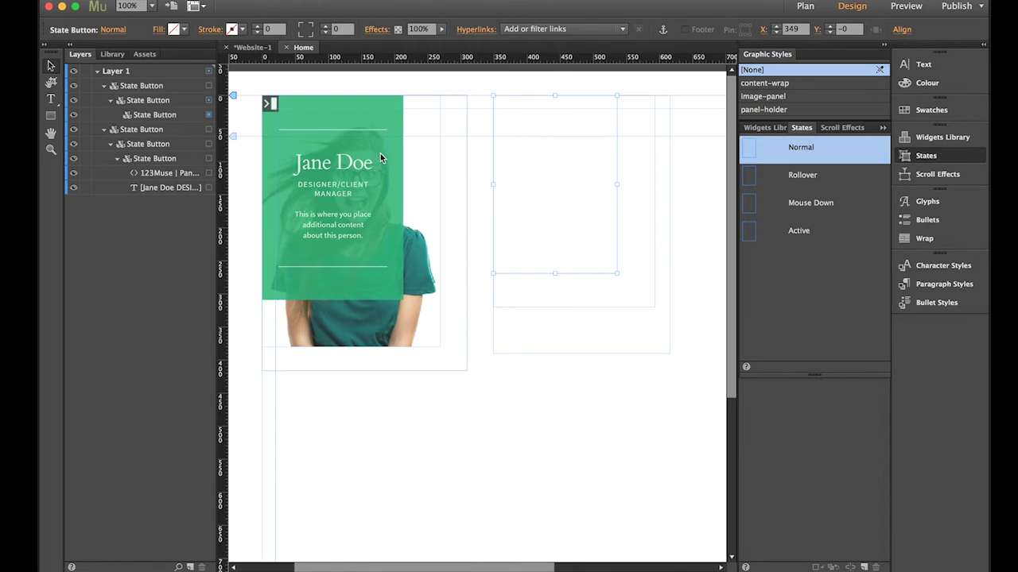
Inspect the sample panel's nested levels in turn, from the outer panel-holder through the image and text panels to the content-wrap text frame
{"action": "left_click", "coordinate": [454, 193]}
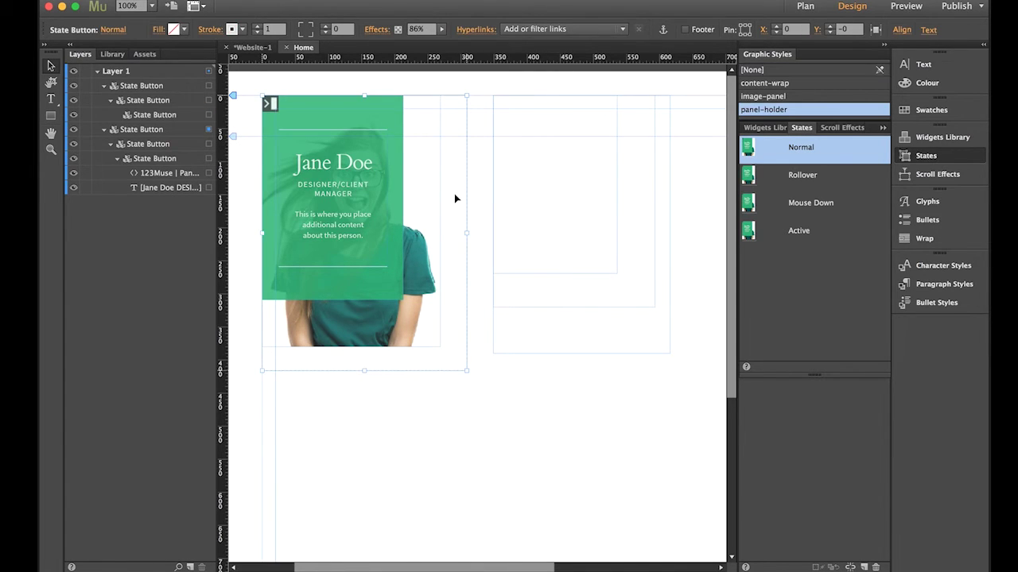
{"action": "left_click", "coordinate": [417, 167]}
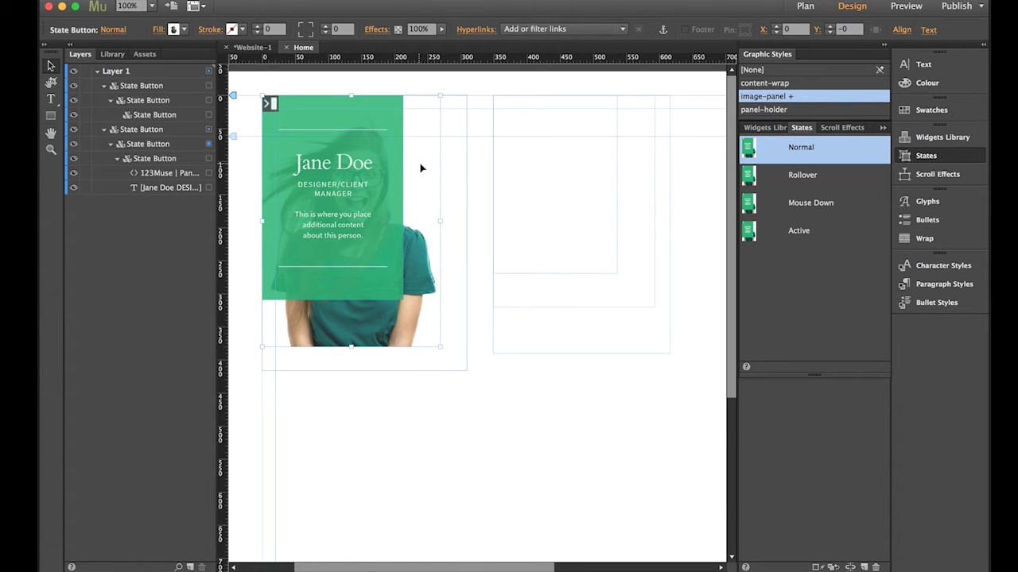
{"action": "left_click", "coordinate": [394, 150]}
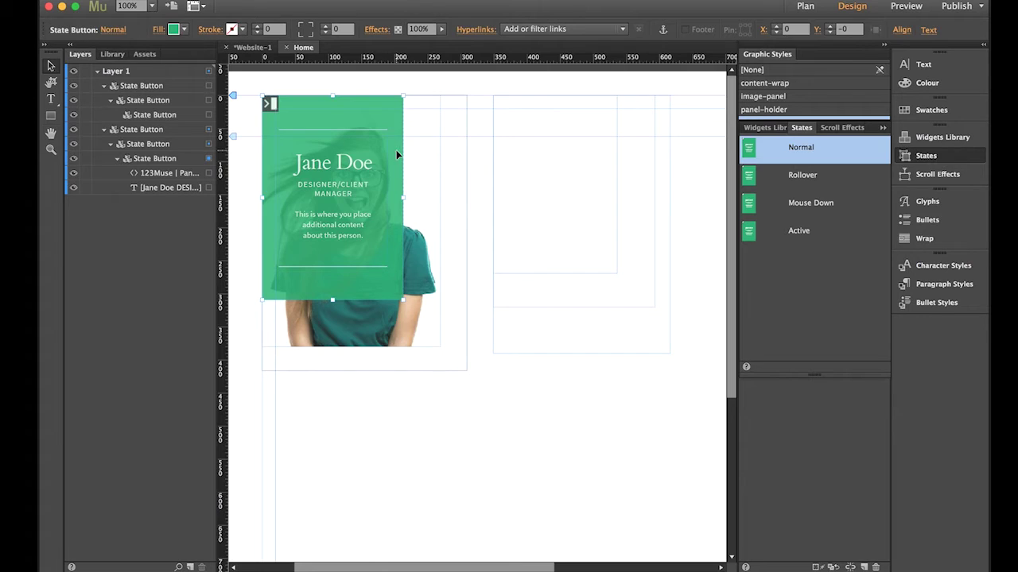
{"action": "left_click", "coordinate": [370, 145]}
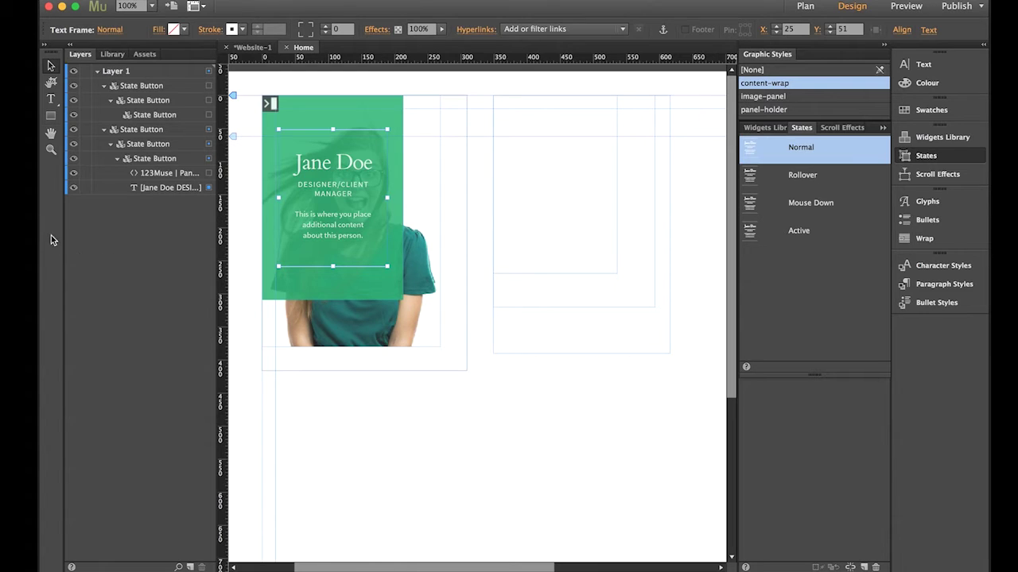
Draw a text frame about 145 x 198 px inside the innermost new state button and enter "TEXT" in it
{"action": "left_click", "coordinate": [51, 98]}
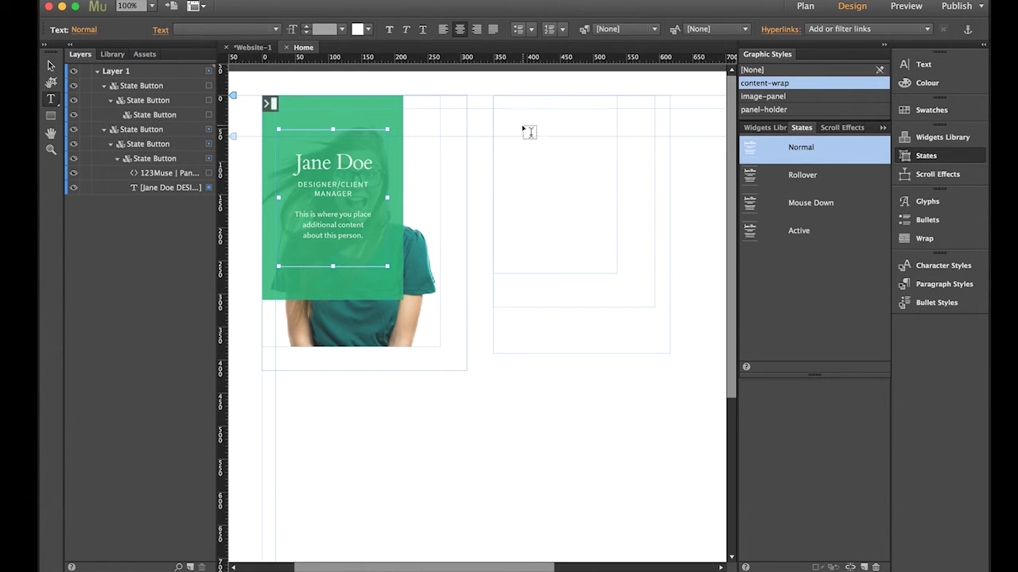
{"action": "left_click_drag", "start_coordinate": [504, 117], "coordinate": [603, 251]}
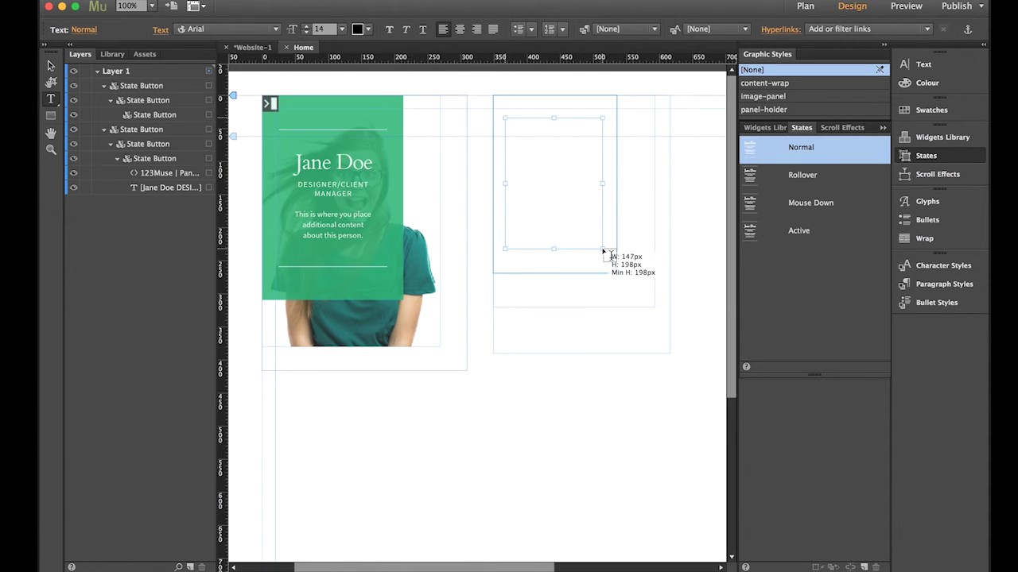
{"action": "left_click_drag", "start_coordinate": [603, 251], "coordinate": [601, 251]}
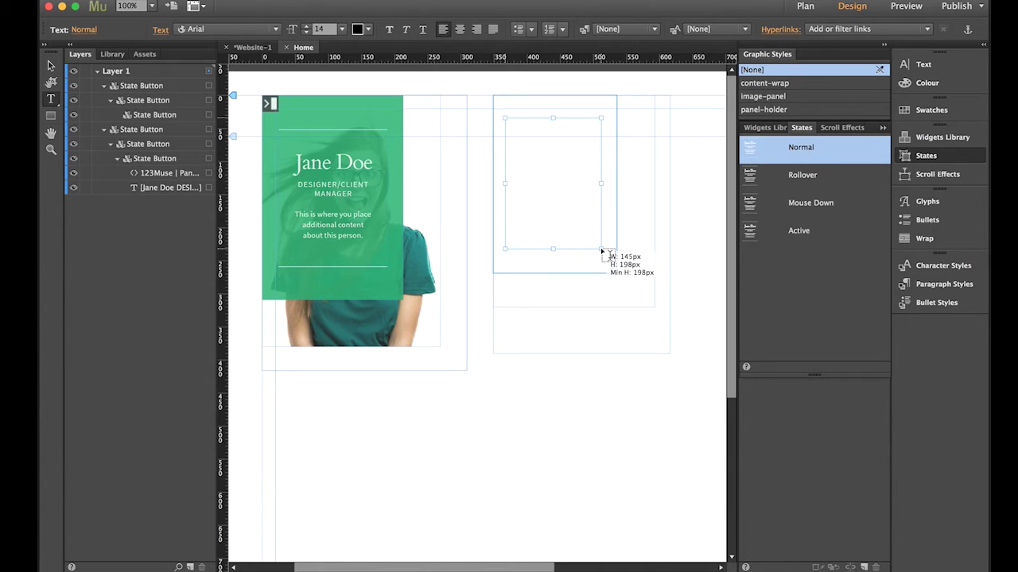
{"action": "left_click_drag", "start_coordinate": [602, 253], "coordinate": [601, 250]}
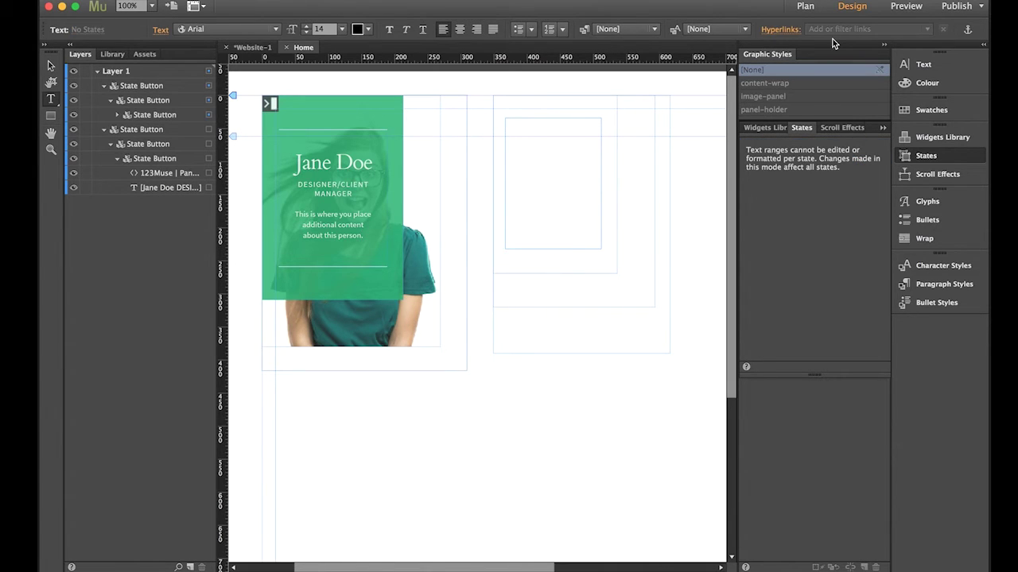
{"action": "type", "text": "TEXT"}
Centre the text in the new frame, and try to set its colour to white and its size to 26
{"action": "left_click", "coordinate": [912, 64]}
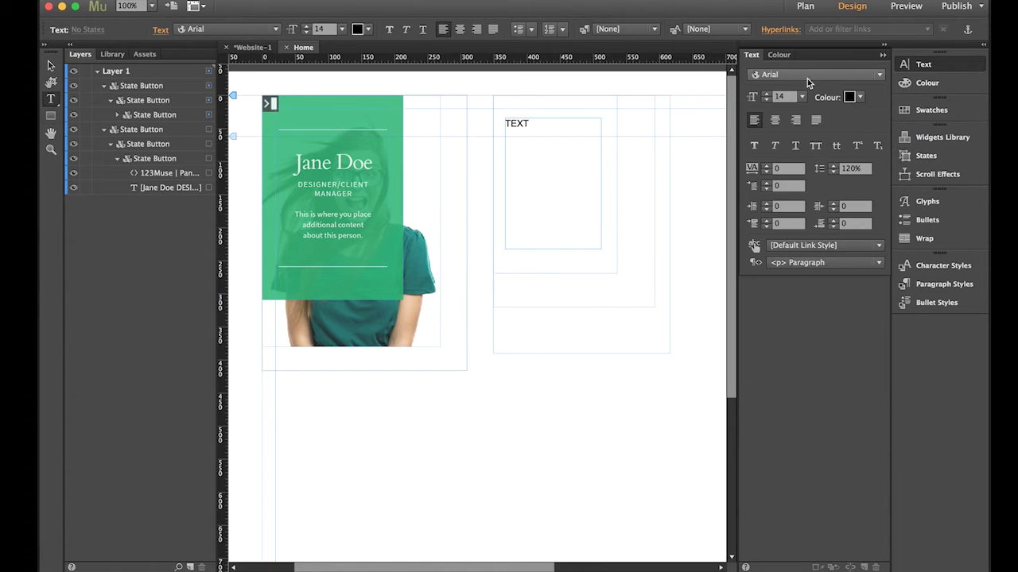
{"action": "left_click", "coordinate": [861, 97]}
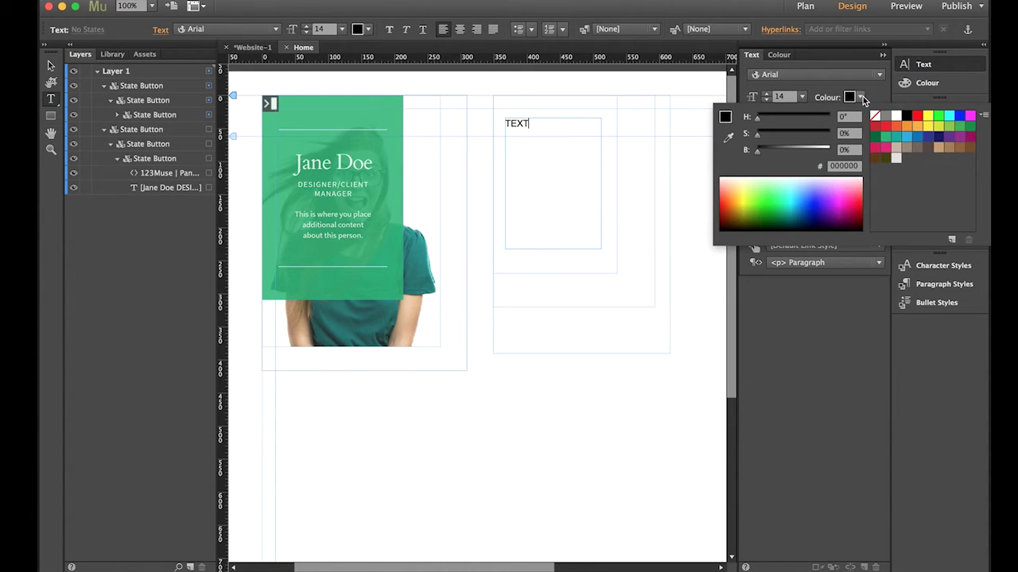
{"action": "left_click", "coordinate": [897, 117]}
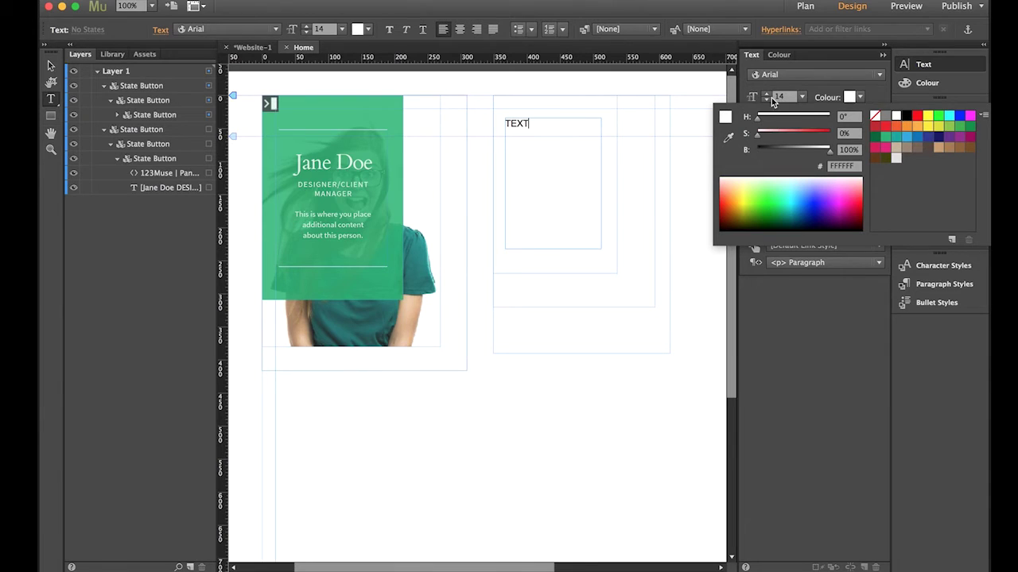
{"action": "left_click", "coordinate": [768, 95]}
{"action": "left_click", "coordinate": [766, 94]}
{"action": "left_click", "coordinate": [766, 94]}
{"action": "left_click", "coordinate": [767, 95]}
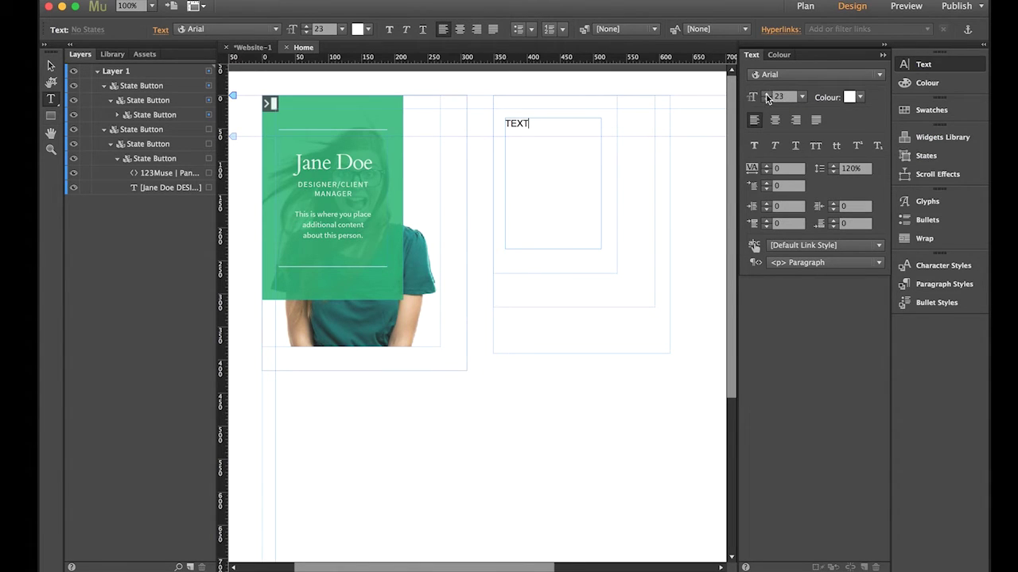
{"action": "left_click", "coordinate": [775, 120]}
{"action": "left_click", "coordinate": [768, 94]}
{"action": "left_click", "coordinate": [768, 94]}
{"action": "left_click", "coordinate": [768, 94]}
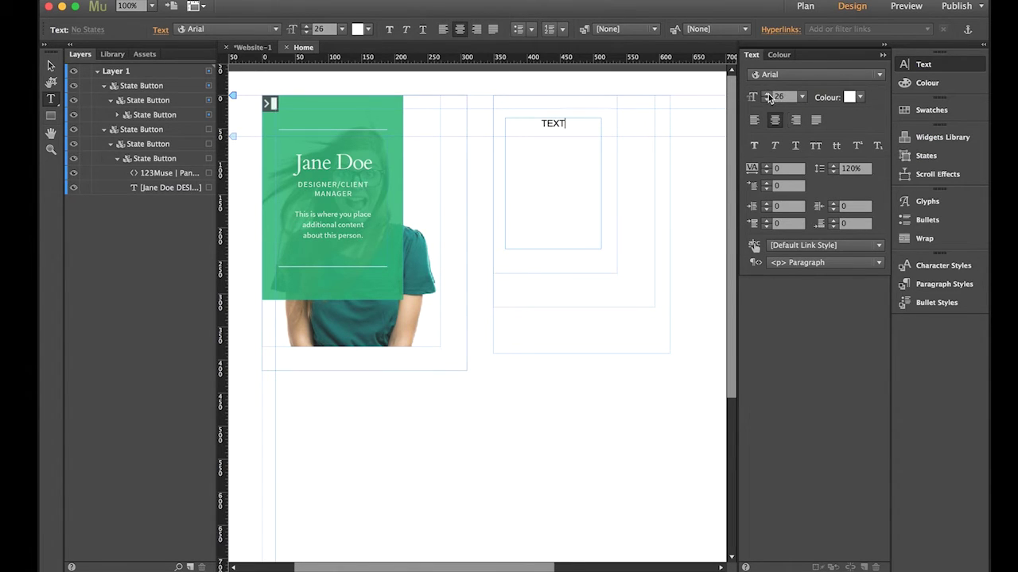
Set the word "TEXT" to font size 28 and reveal its frame under the innermost state button in the layer tree
{"action": "left_click_drag", "start_coordinate": [598, 121], "coordinate": [518, 123]}
{"action": "left_click", "coordinate": [766, 93]}
{"action": "left_click", "coordinate": [767, 93]}
{"action": "left_click", "coordinate": [767, 94]}
{"action": "left_click", "coordinate": [766, 94]}
{"action": "left_click", "coordinate": [767, 94]}
{"action": "left_click", "coordinate": [766, 94]}
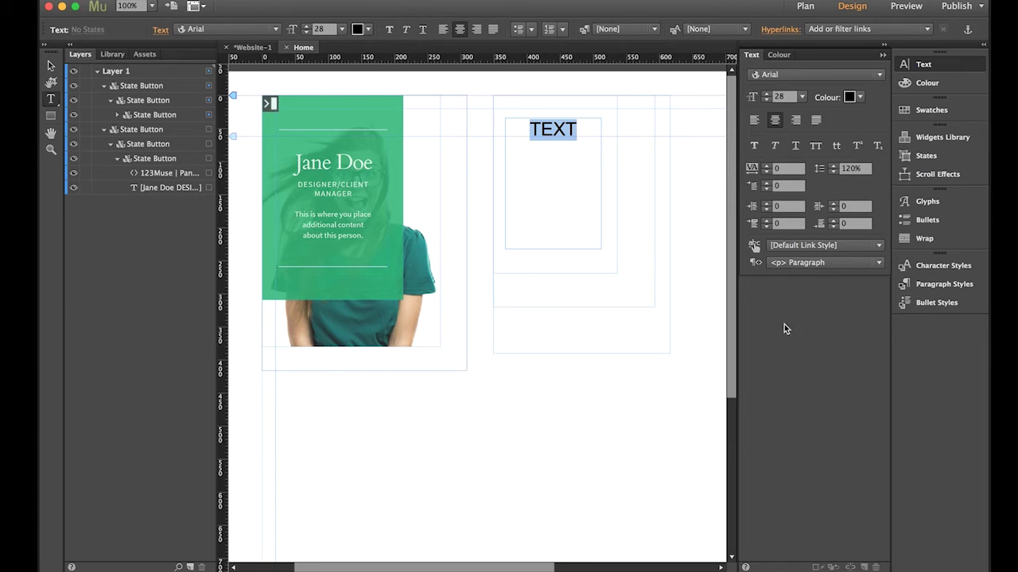
{"action": "left_click", "coordinate": [51, 66]}
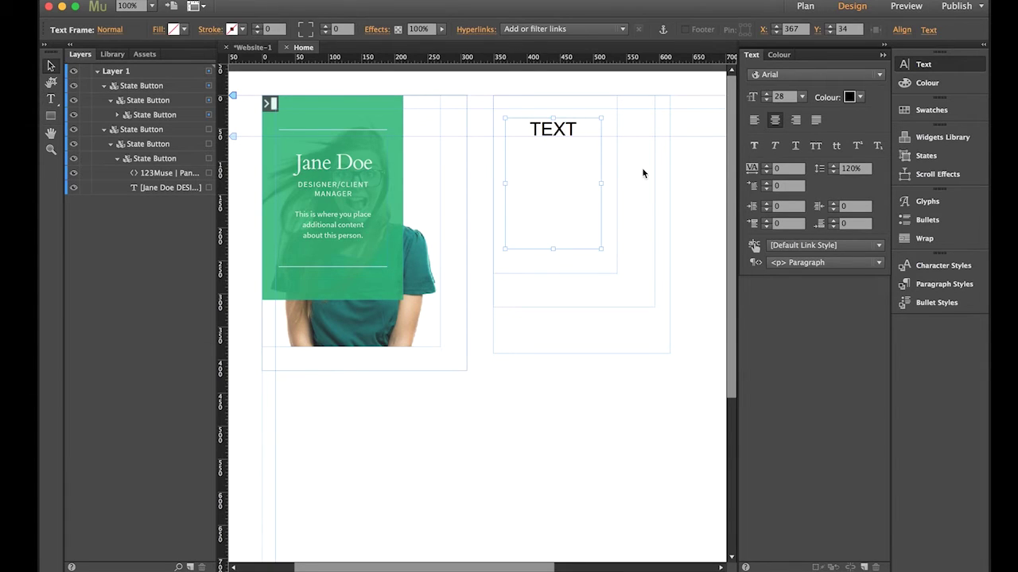
{"action": "left_click", "coordinate": [118, 115]}
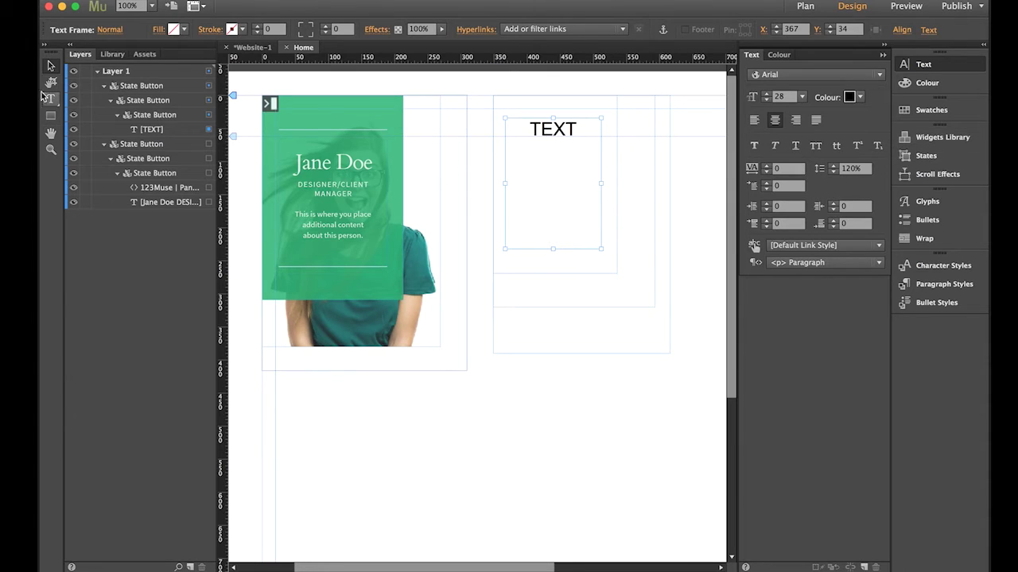
Place the Panel FX – Cover Push widget in the innermost new state button's top-left corner, keeping its default options
{"action": "left_click", "coordinate": [114, 56]}
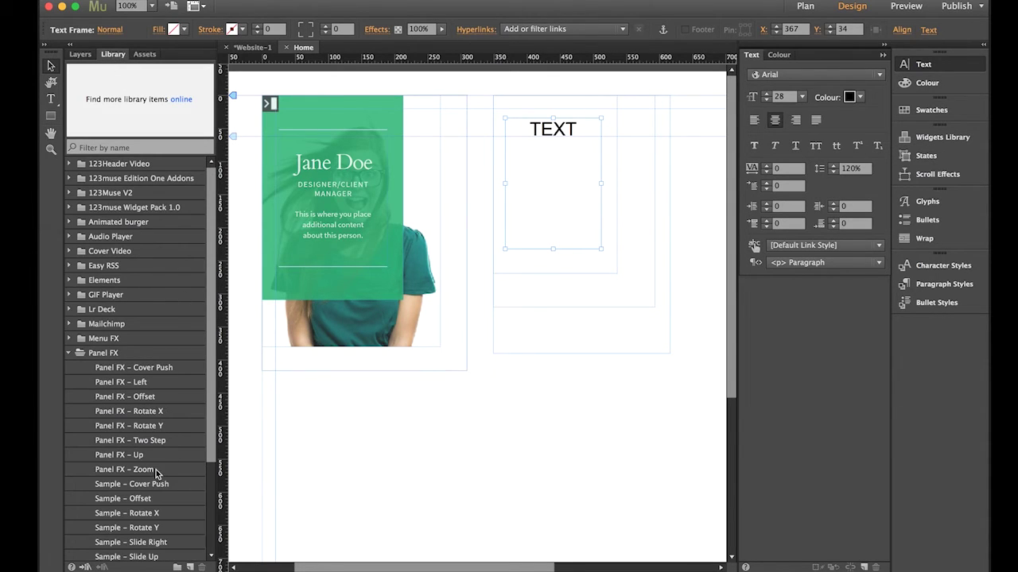
{"action": "left_click", "coordinate": [121, 371]}
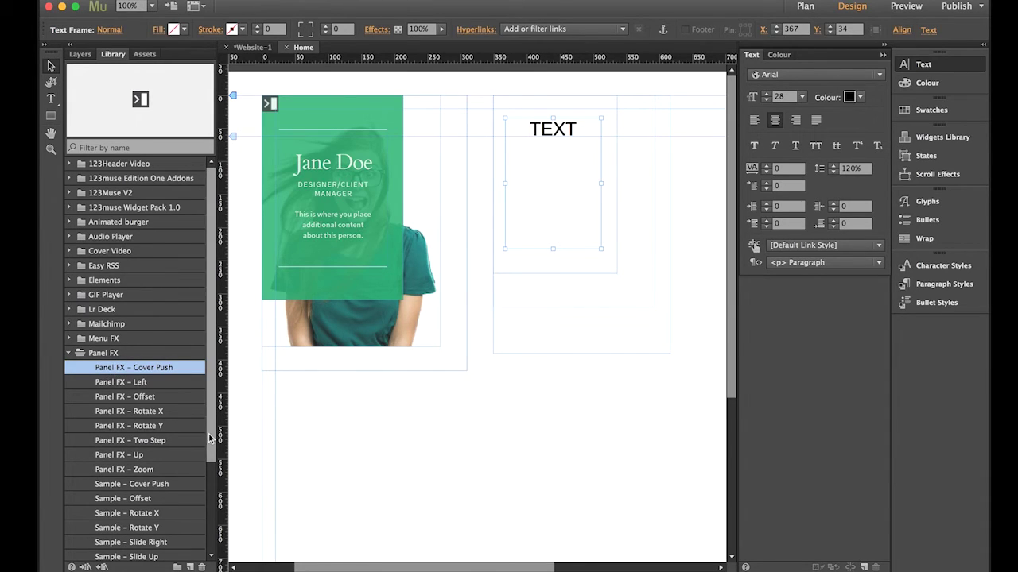
{"action": "scroll", "coordinate": [143, 469], "scroll_direction": "down", "scroll_amount": 1}
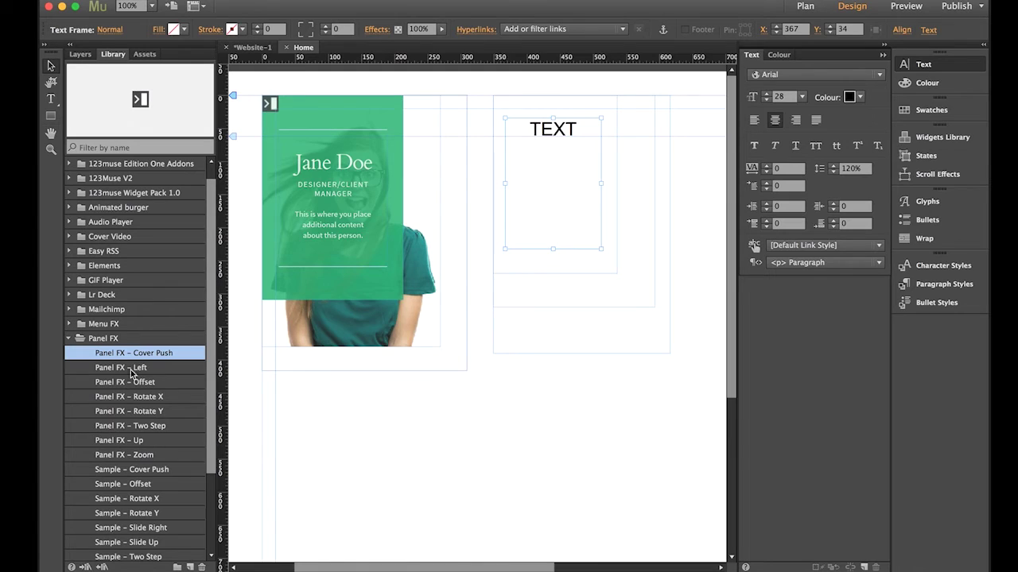
{"action": "left_click_drag", "start_coordinate": [116, 358], "coordinate": [501, 104]}
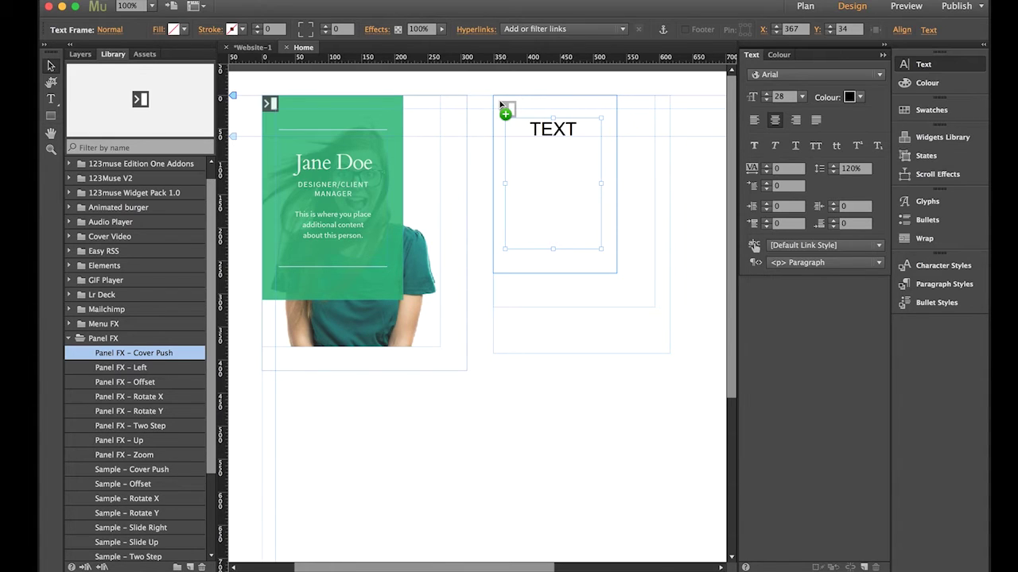
{"action": "left_click_drag", "start_coordinate": [500, 104], "coordinate": [498, 102]}
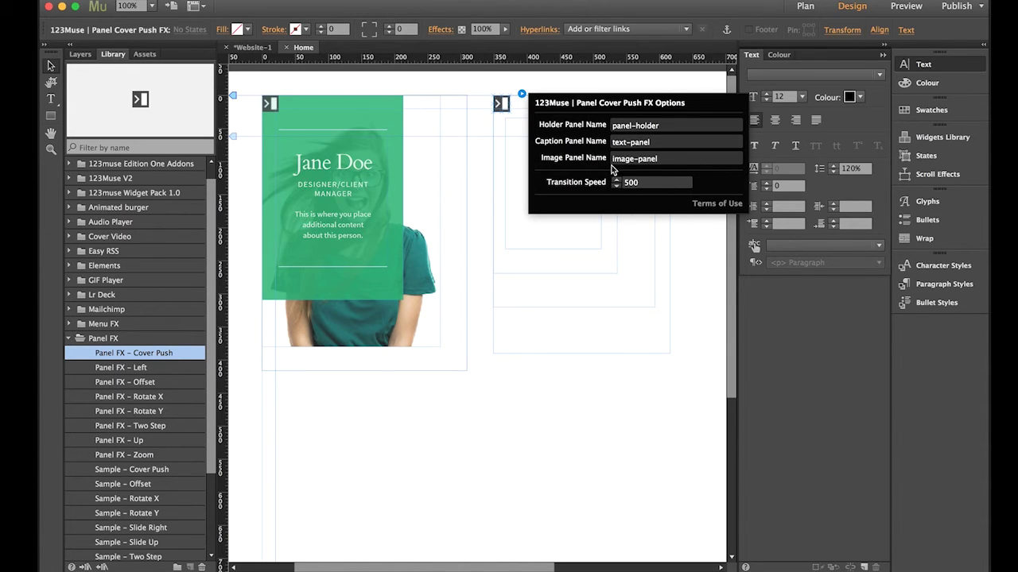
{"action": "left_click", "coordinate": [687, 85]}
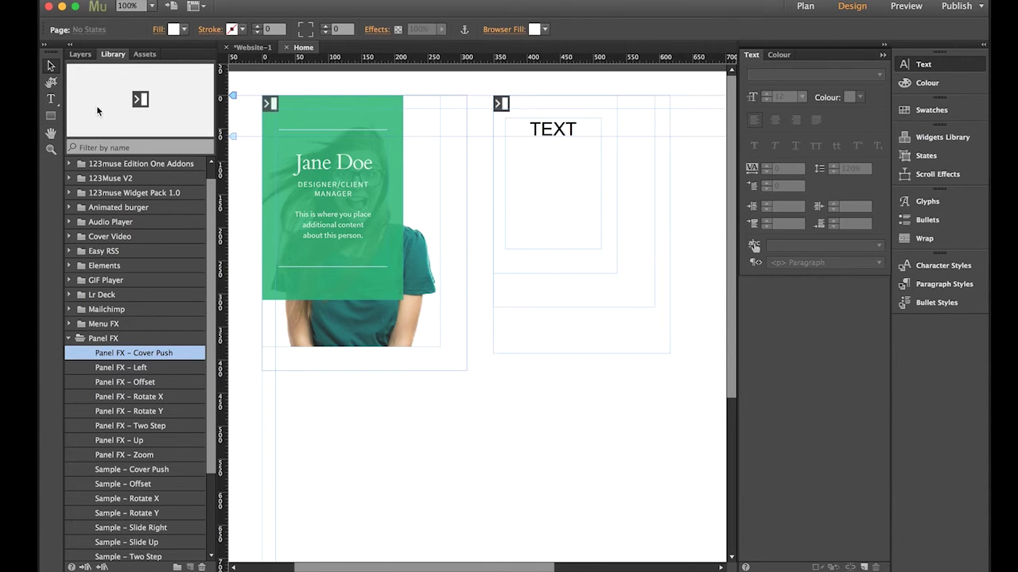
Compare both panels' layer nesting, and check the sample widget's holder, caption and image panel names against the graphic styles
{"action": "left_click", "coordinate": [79, 55]}
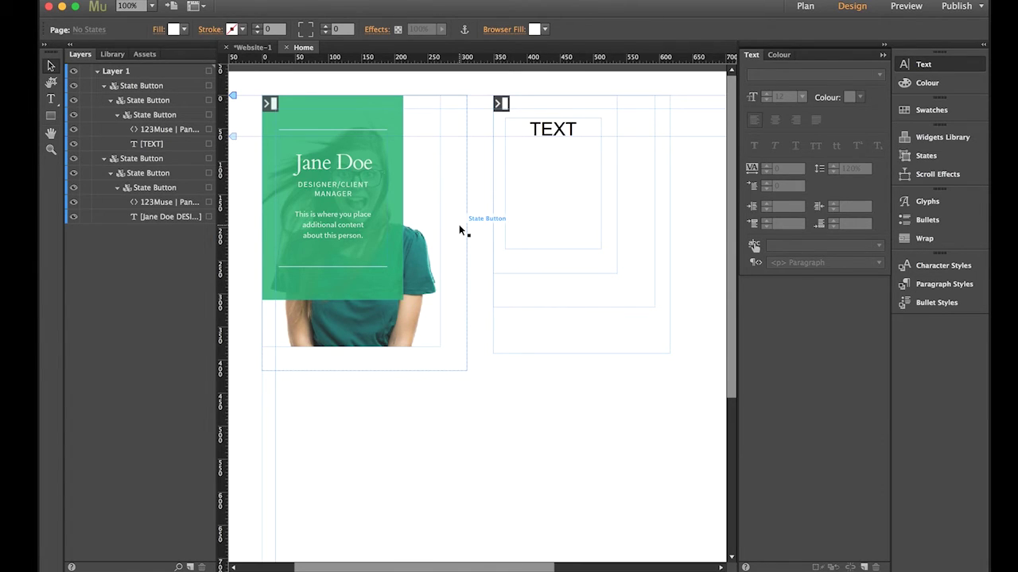
{"action": "left_click", "coordinate": [112, 54]}
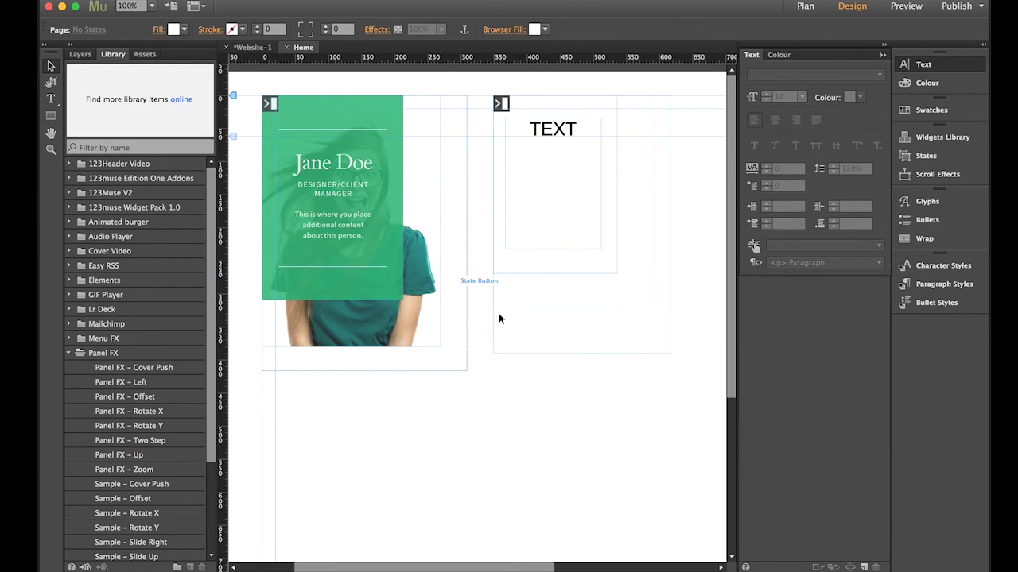
{"action": "left_click", "coordinate": [943, 266]}
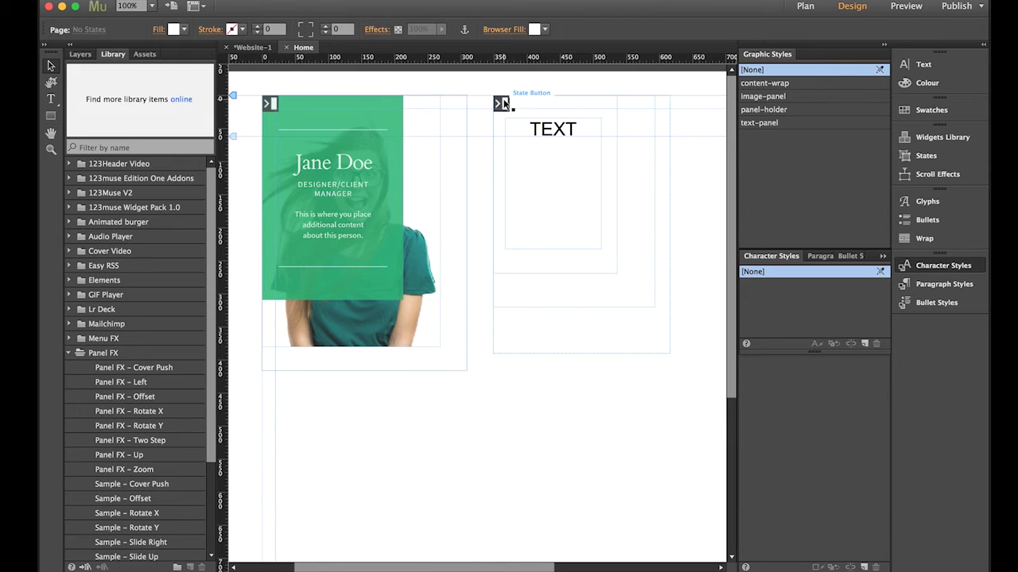
{"action": "left_click", "coordinate": [275, 113]}
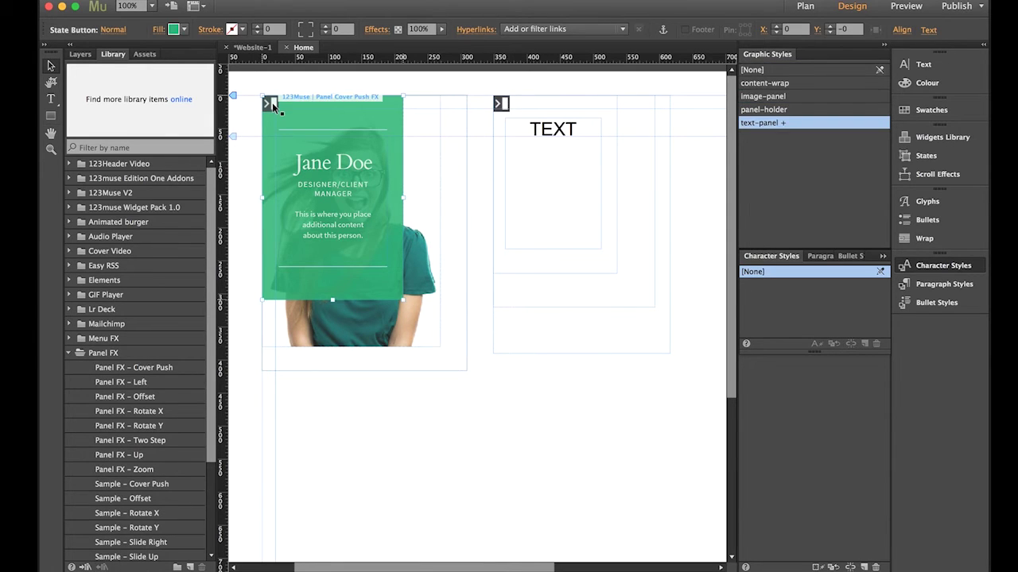
{"action": "left_click", "coordinate": [272, 102]}
{"action": "left_click", "coordinate": [290, 94]}
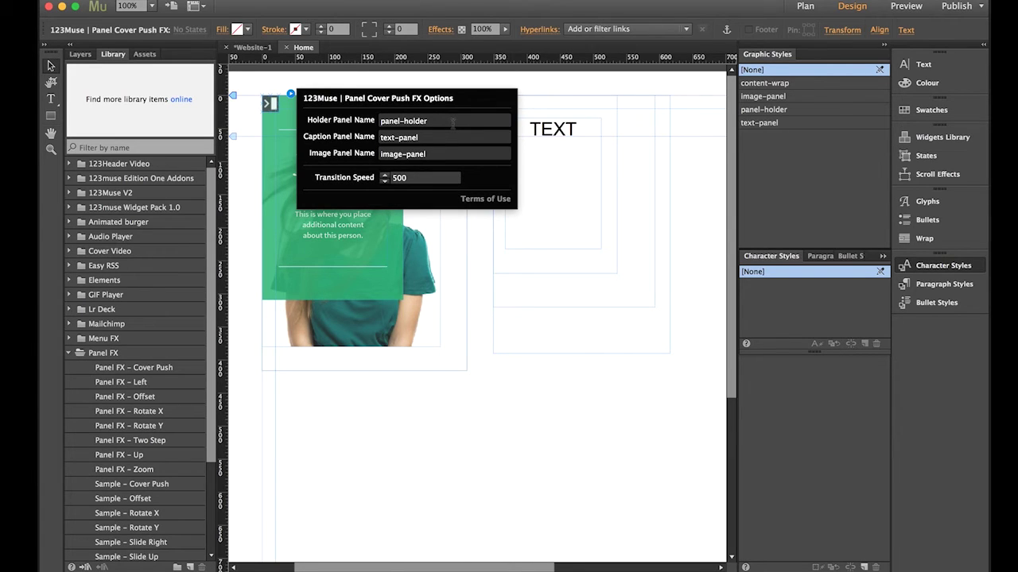
{"action": "left_click", "coordinate": [454, 257]}
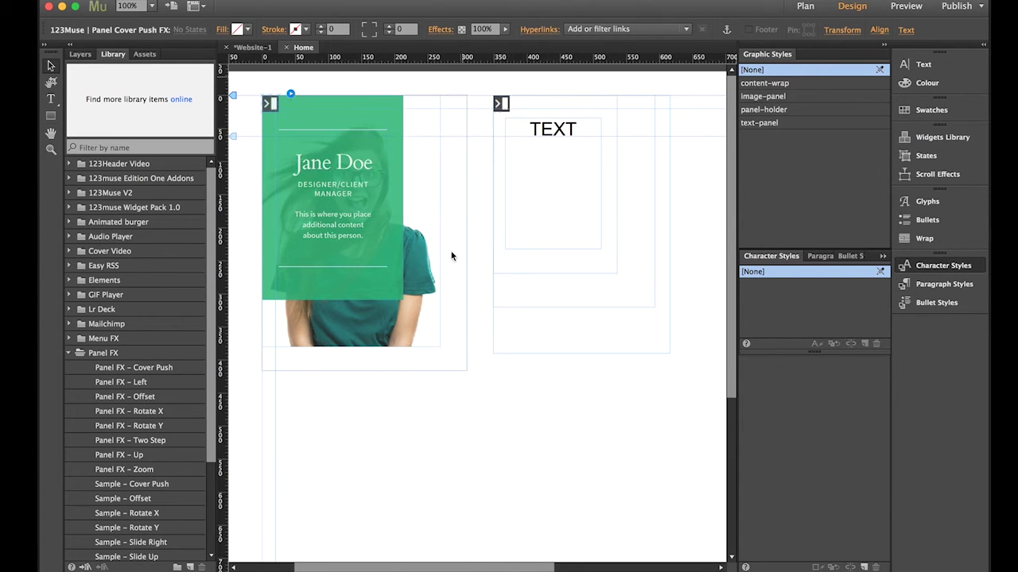
Check which graphic style is assigned to each nested state button of the green sample panel
{"action": "left_click", "coordinate": [450, 273]}
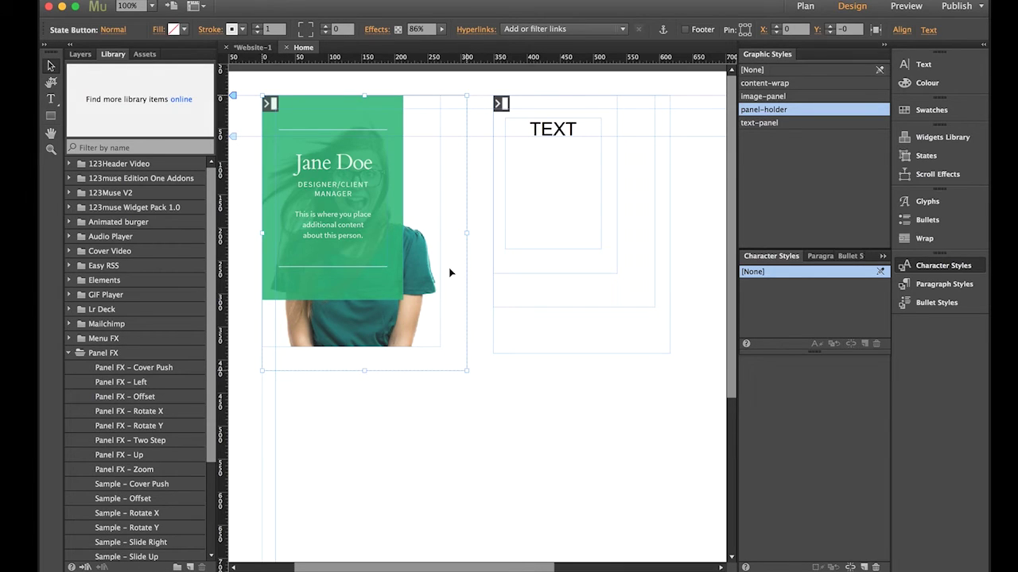
{"action": "left_click", "coordinate": [424, 213]}
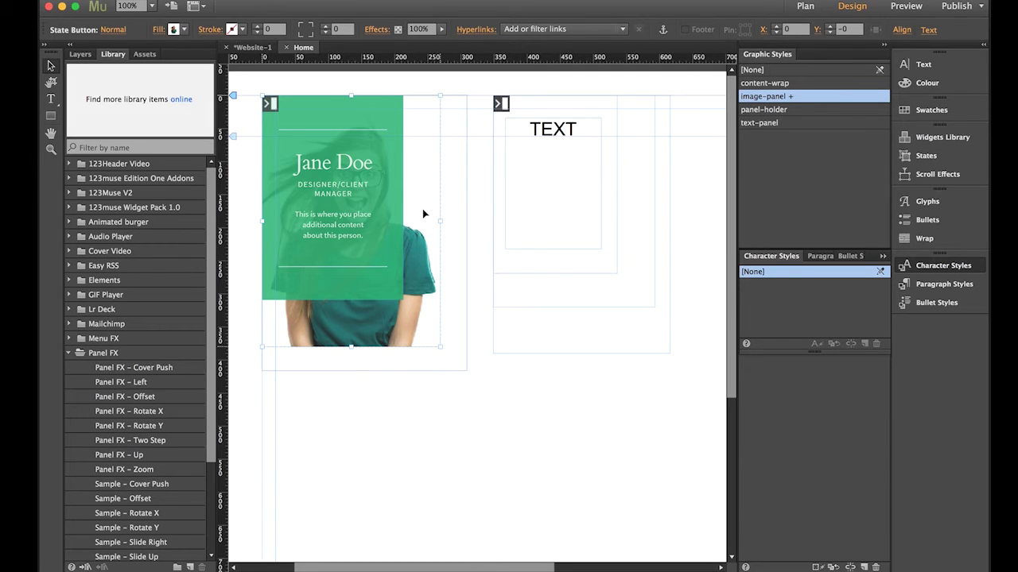
{"action": "left_click", "coordinate": [385, 118]}
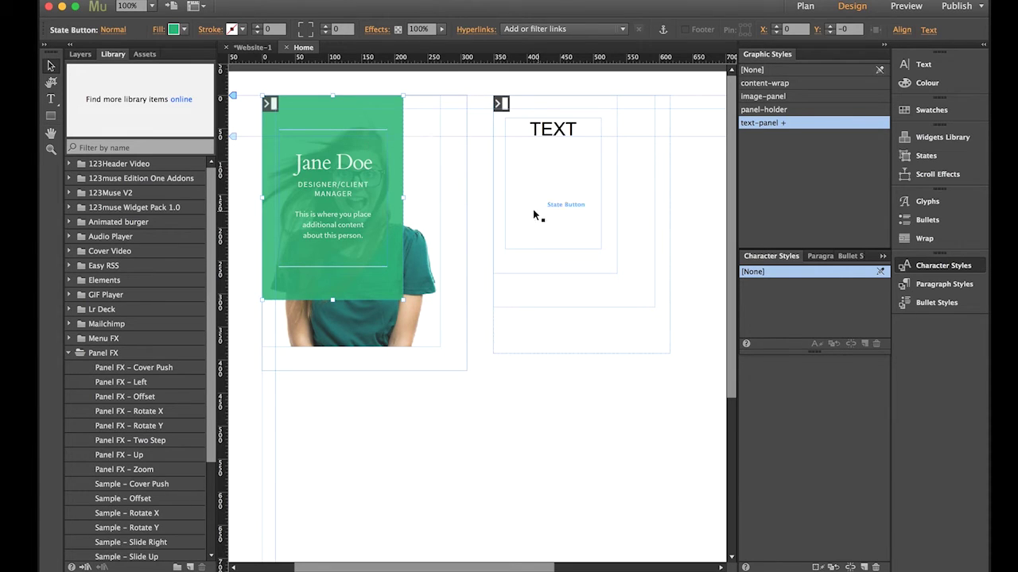
{"action": "left_click", "coordinate": [433, 169]}
{"action": "left_click", "coordinate": [455, 167]}
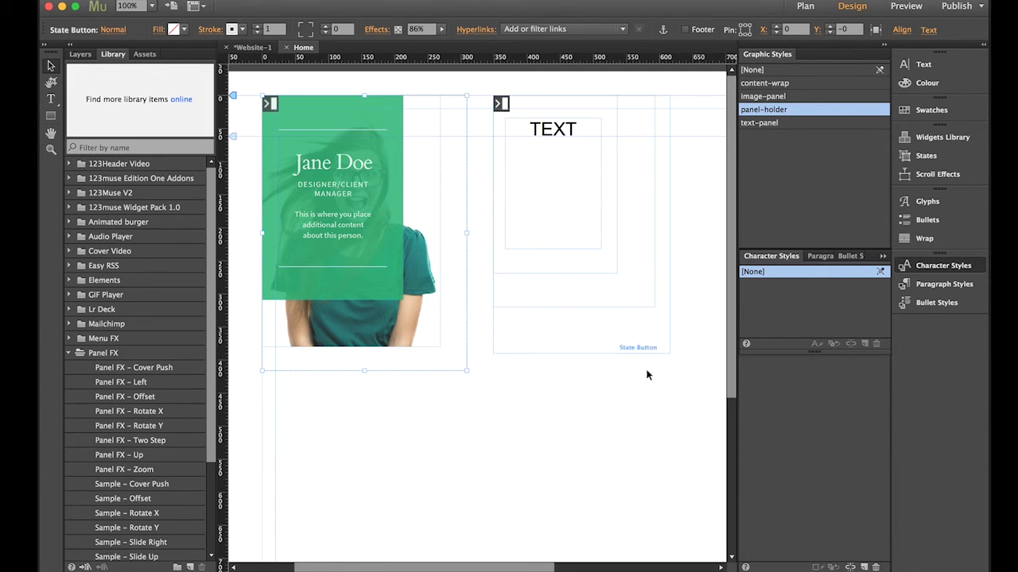
Create a graphic style from the outermost new state button and name it "a"
{"action": "left_click", "coordinate": [653, 335]}
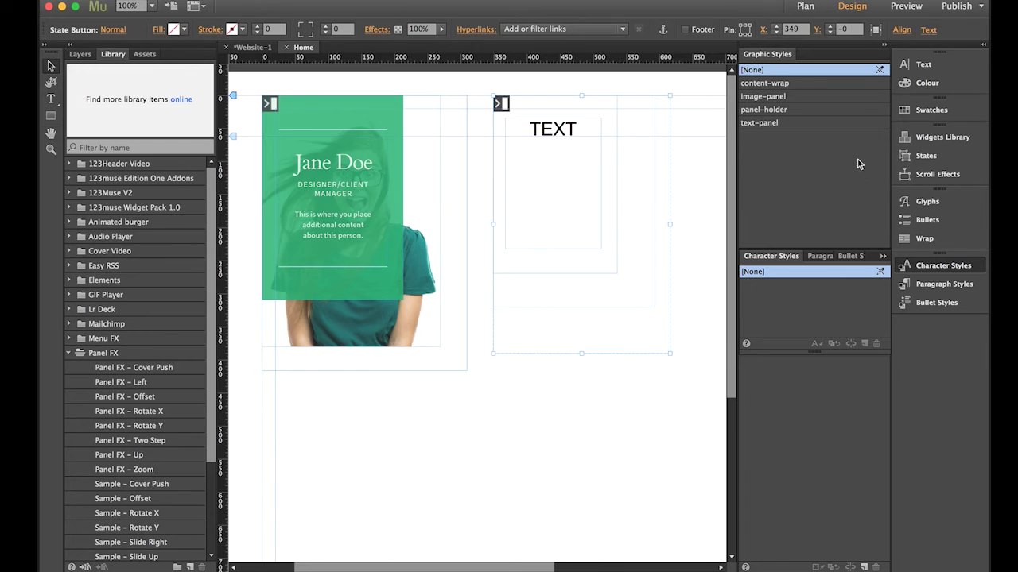
{"action": "left_click", "coordinate": [894, 264]}
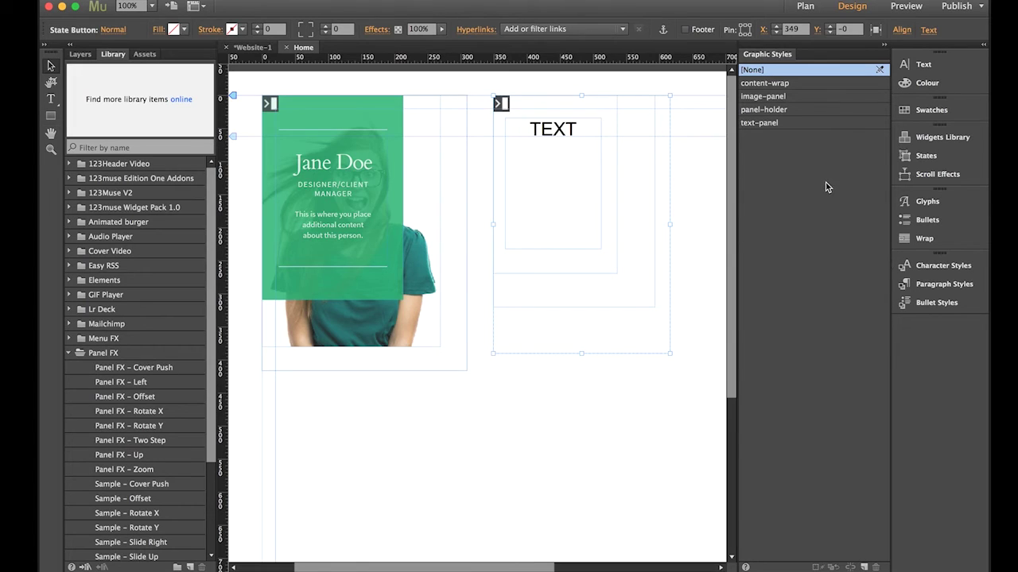
{"action": "left_click", "coordinate": [864, 567]}
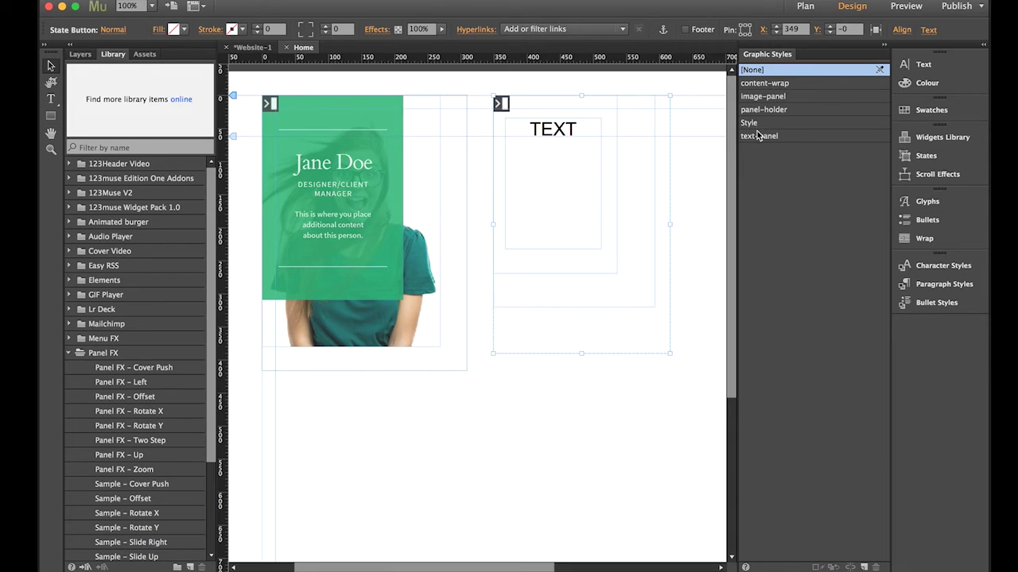
{"action": "mouse_move", "coordinate": [756, 127]}
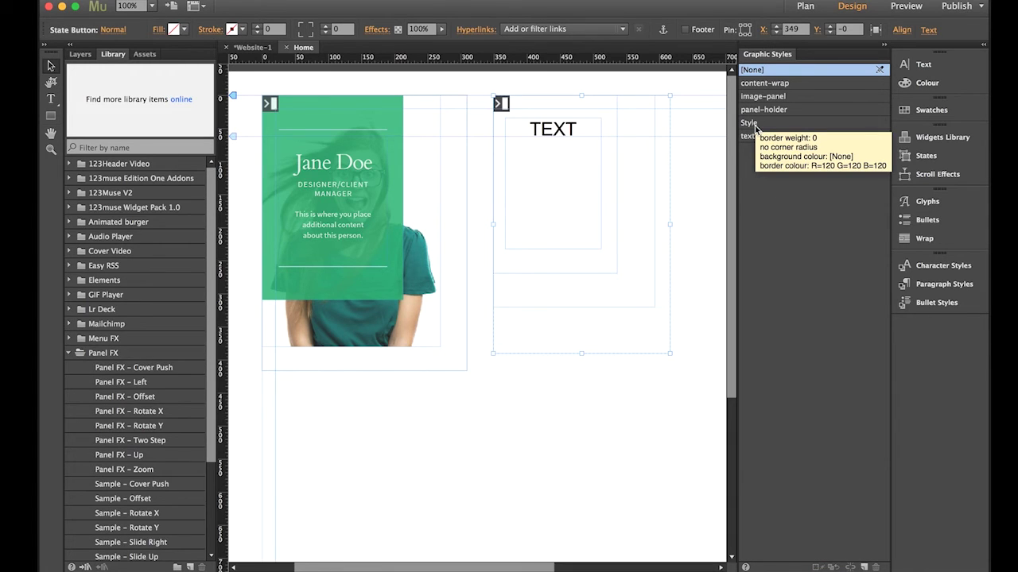
{"action": "double_click", "coordinate": [755, 125]}
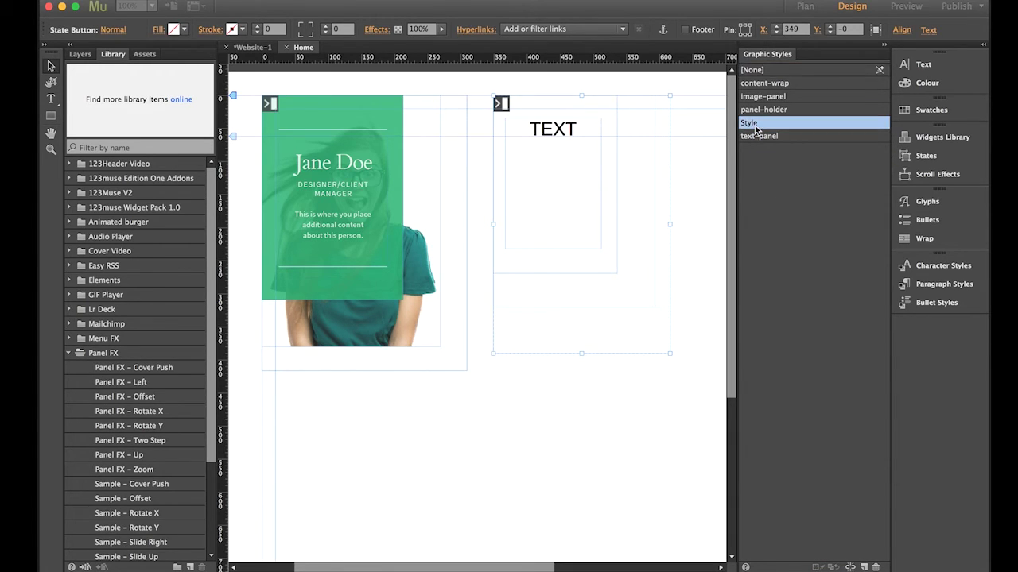
{"action": "left_click_drag", "start_coordinate": [410, 210], "coordinate": [572, 320]}
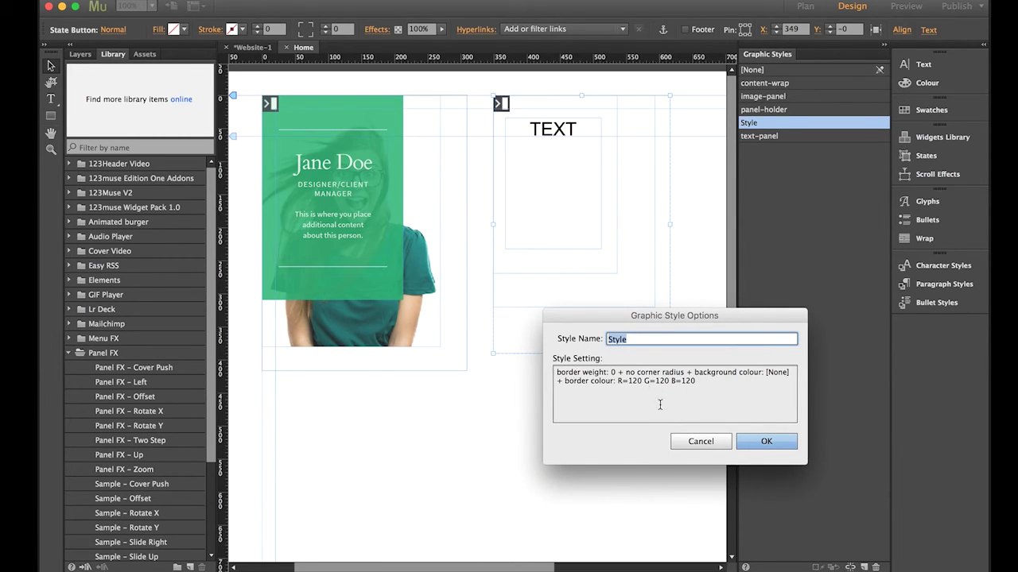
{"action": "left_click", "coordinate": [642, 338]}
{"action": "type", "text": "a"}
{"action": "key", "text": "Return"}
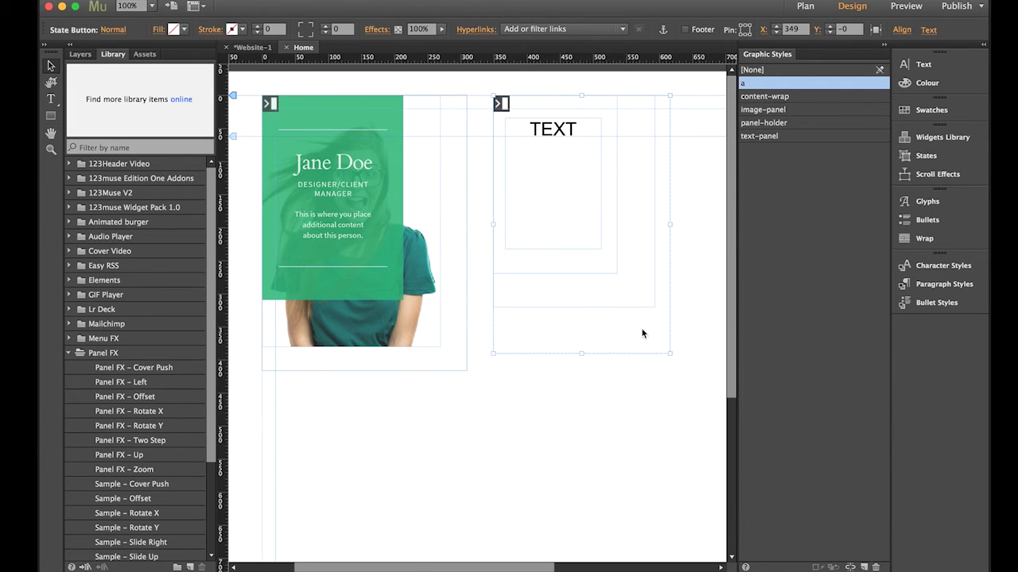
Create a graphic style named "b" for the middle state button of the new panel
{"action": "left_click", "coordinate": [627, 293]}
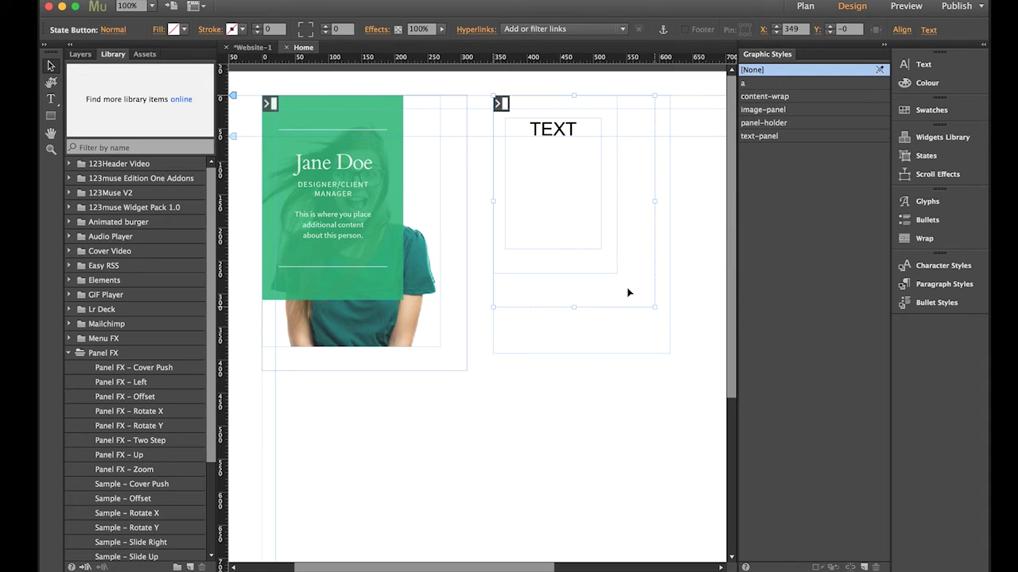
{"action": "left_click", "coordinate": [865, 567]}
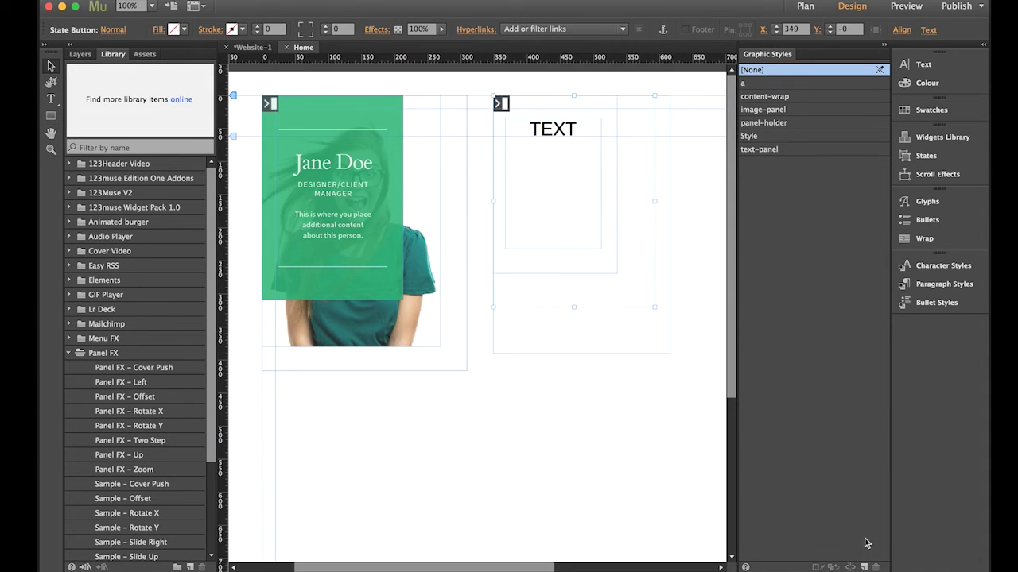
{"action": "left_click", "coordinate": [755, 141]}
{"action": "double_click", "coordinate": [754, 141]}
{"action": "type", "text": "b"}
{"action": "key", "text": "Return"}
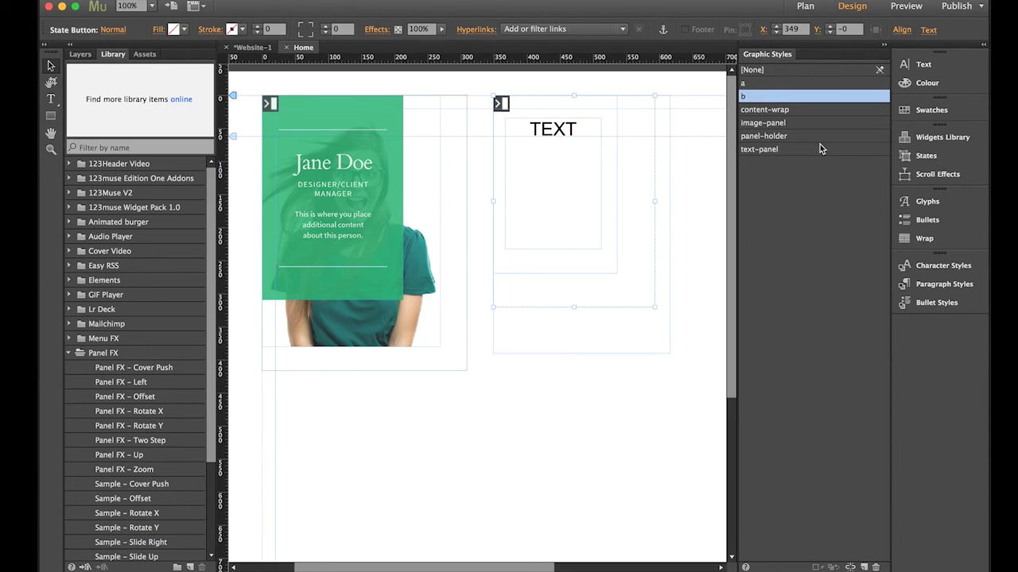
Create a graphic style named "c" for the innermost state button of the new panel
{"action": "left_click", "coordinate": [601, 275]}
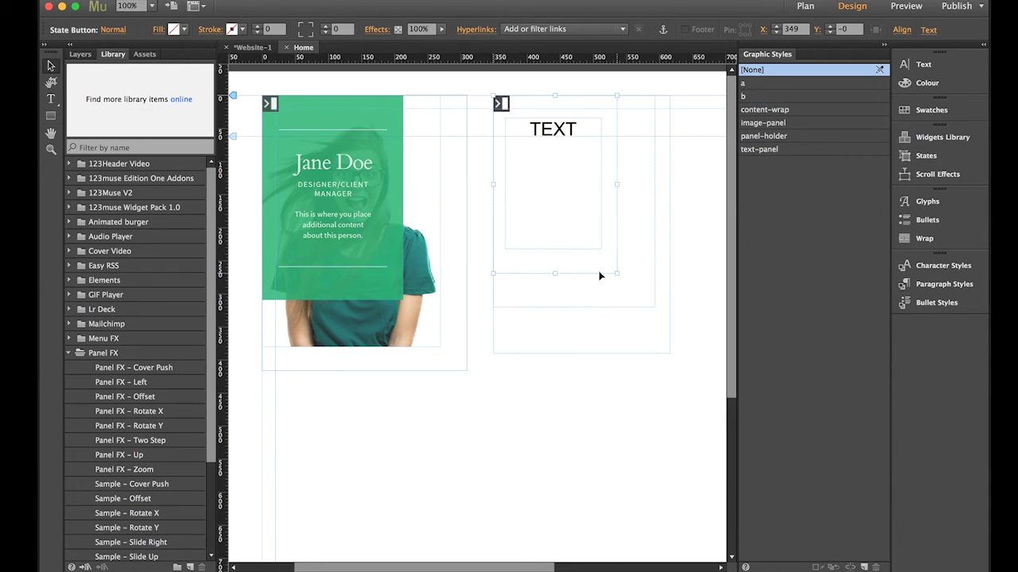
{"action": "left_click", "coordinate": [865, 568]}
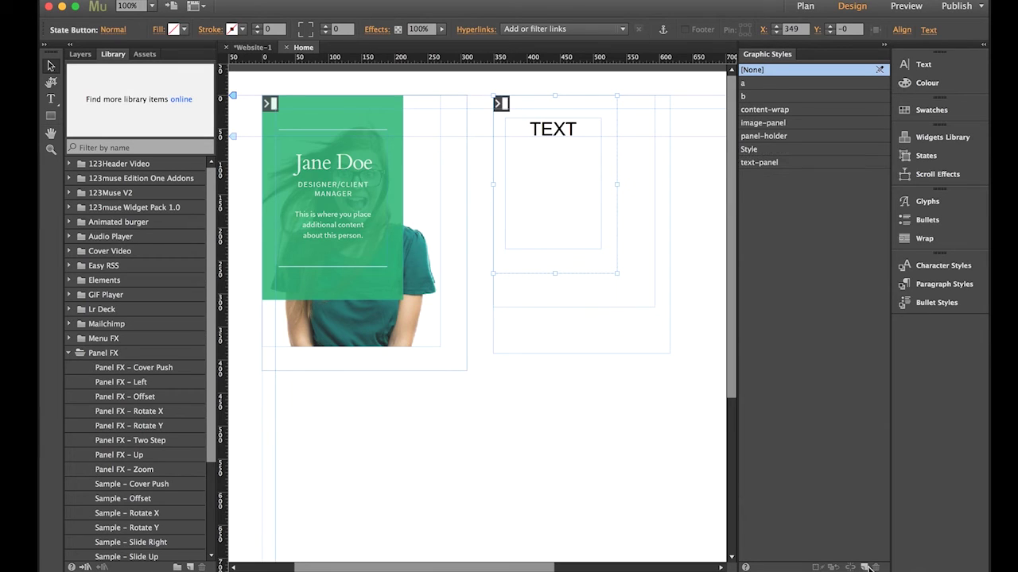
{"action": "double_click", "coordinate": [747, 149]}
{"action": "type", "text": "c"}
{"action": "key", "text": "Return"}
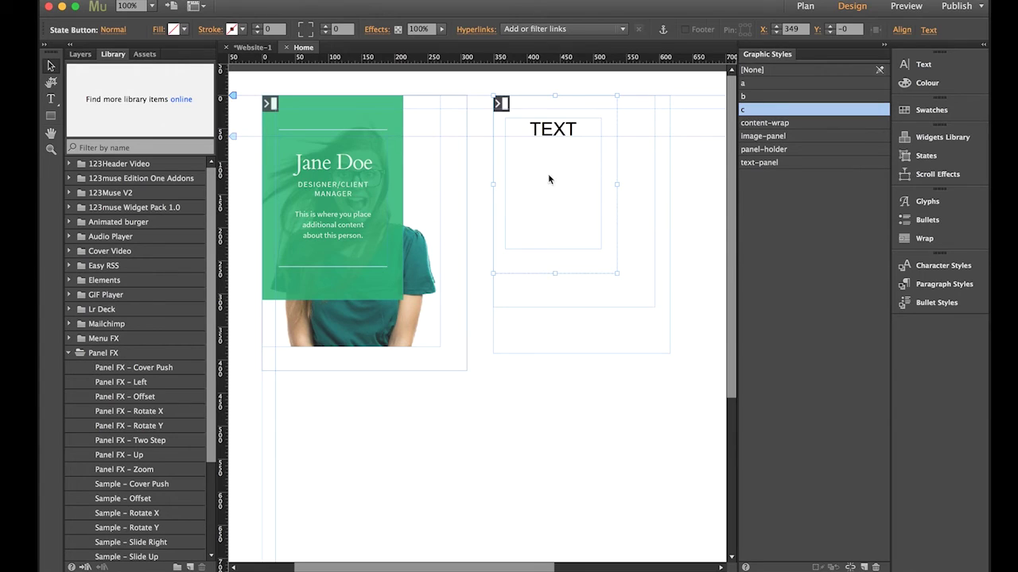
In the new panel's Cover Push widget options, set the holder panel name to a, caption panel to c and image panel to b
{"action": "left_click", "coordinate": [503, 105]}
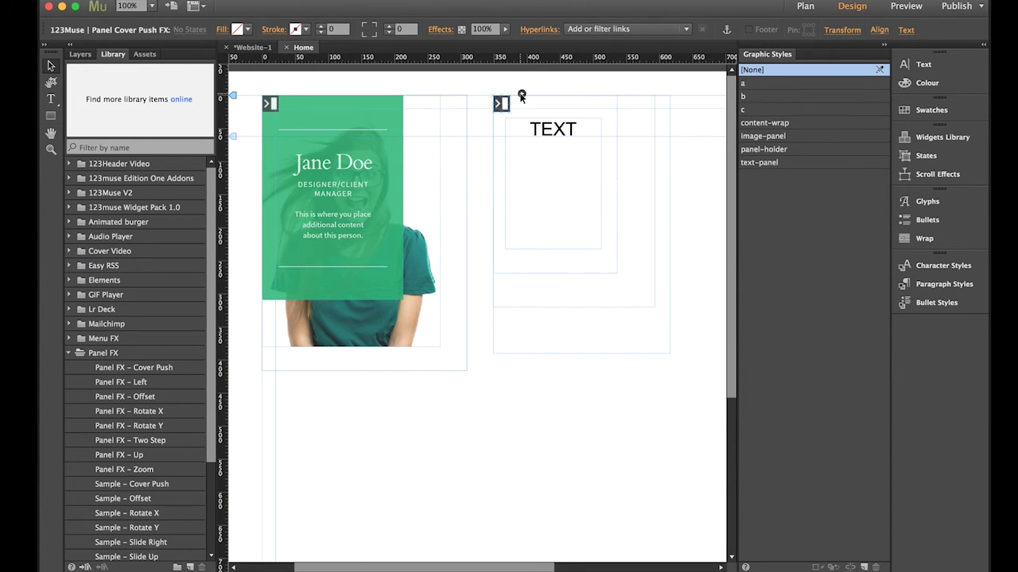
{"action": "left_click", "coordinate": [520, 95]}
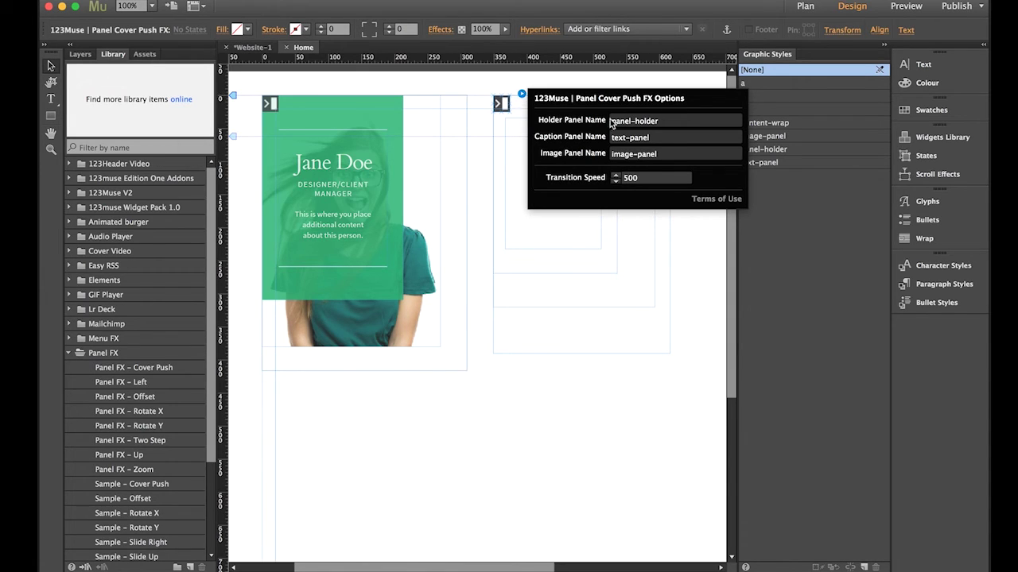
{"action": "left_click_drag", "start_coordinate": [689, 121], "coordinate": [598, 128]}
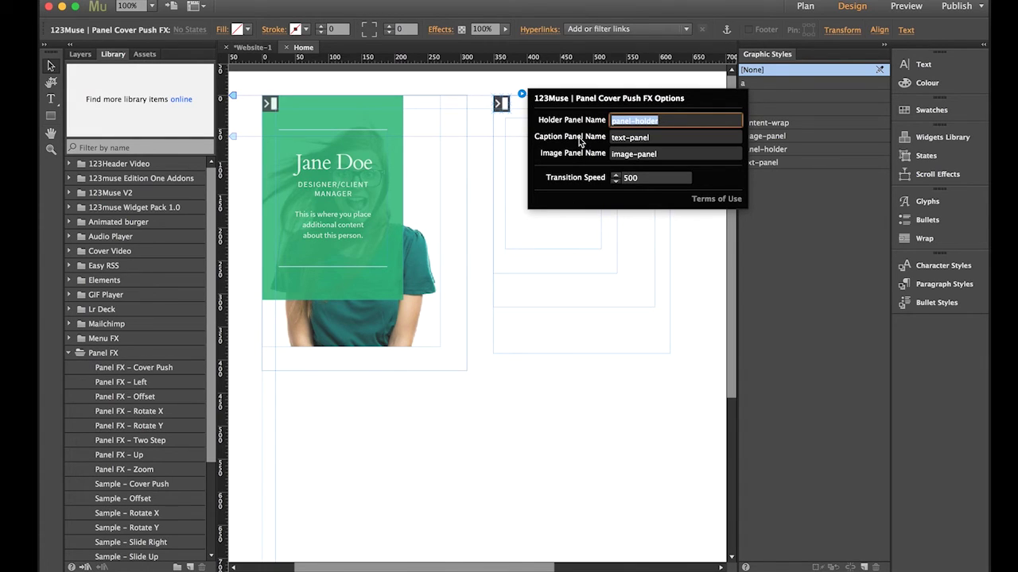
{"action": "type", "text": "a"}
{"action": "left_click", "coordinate": [662, 138]}
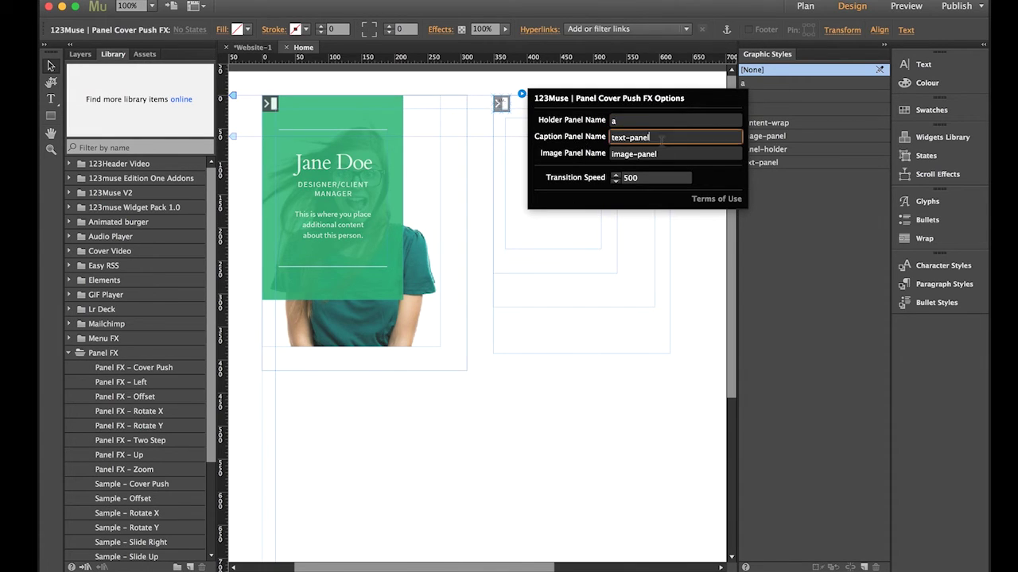
{"action": "left_click_drag", "start_coordinate": [662, 138], "coordinate": [607, 139]}
{"action": "type", "text": "c"}
{"action": "left_click", "coordinate": [663, 156]}
{"action": "left_click_drag", "start_coordinate": [663, 155], "coordinate": [608, 155]}
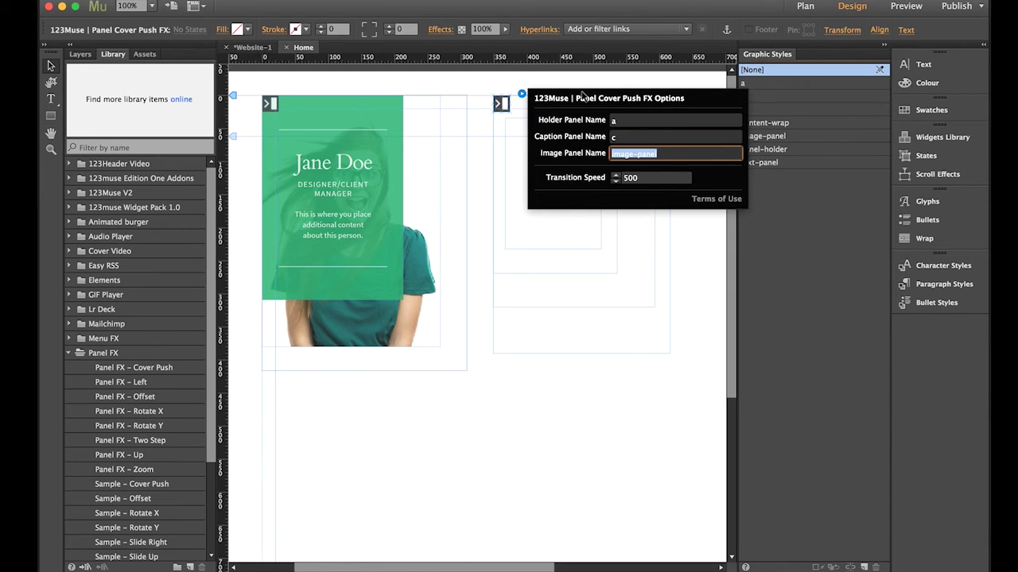
{"action": "type", "text": "b"}
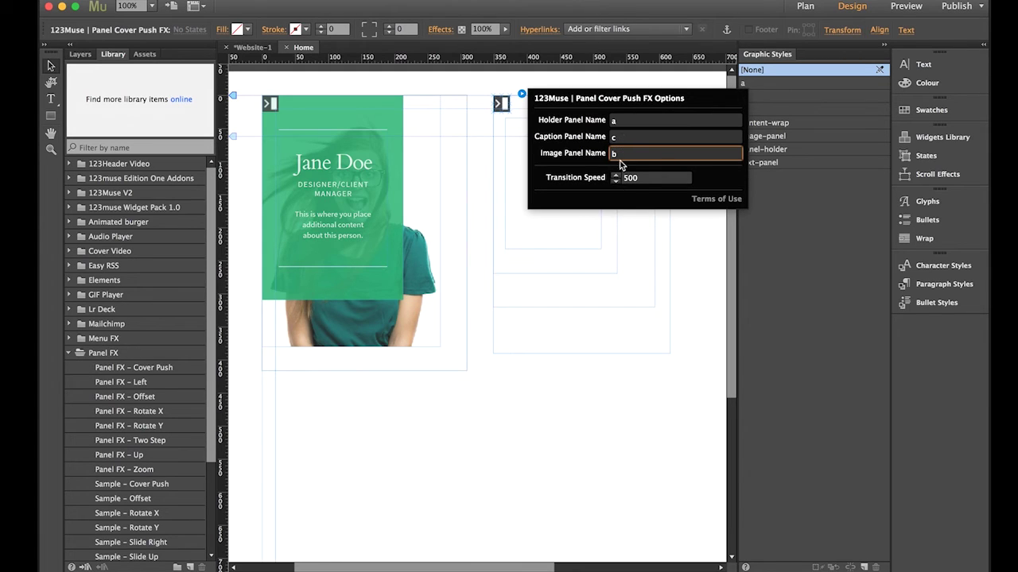
{"action": "left_click", "coordinate": [570, 429]}
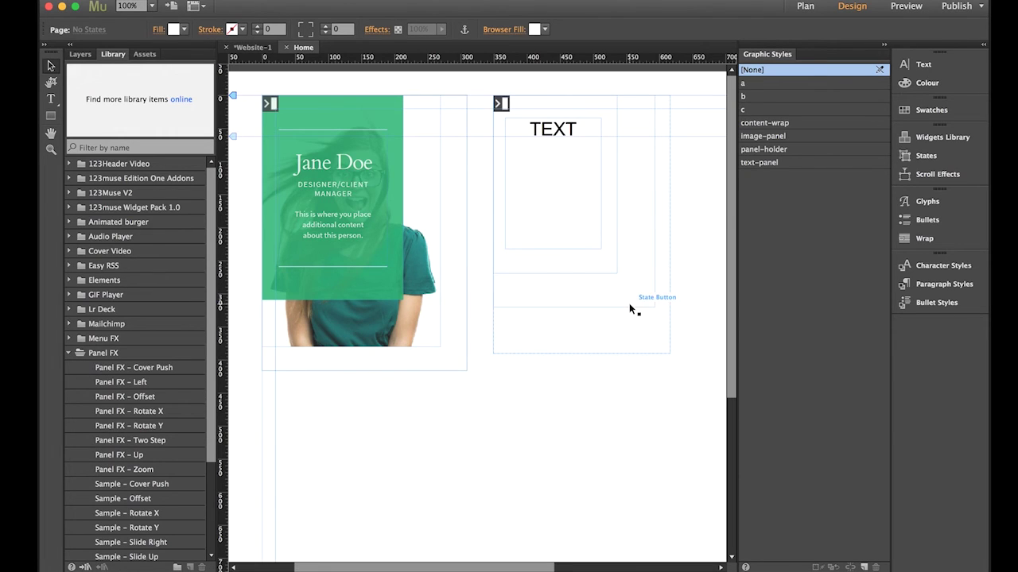
Fill the new panel's middle state button with the image person.jpg from the Desktop folder, fitted with Scale To Fill
{"action": "left_click", "coordinate": [624, 348]}
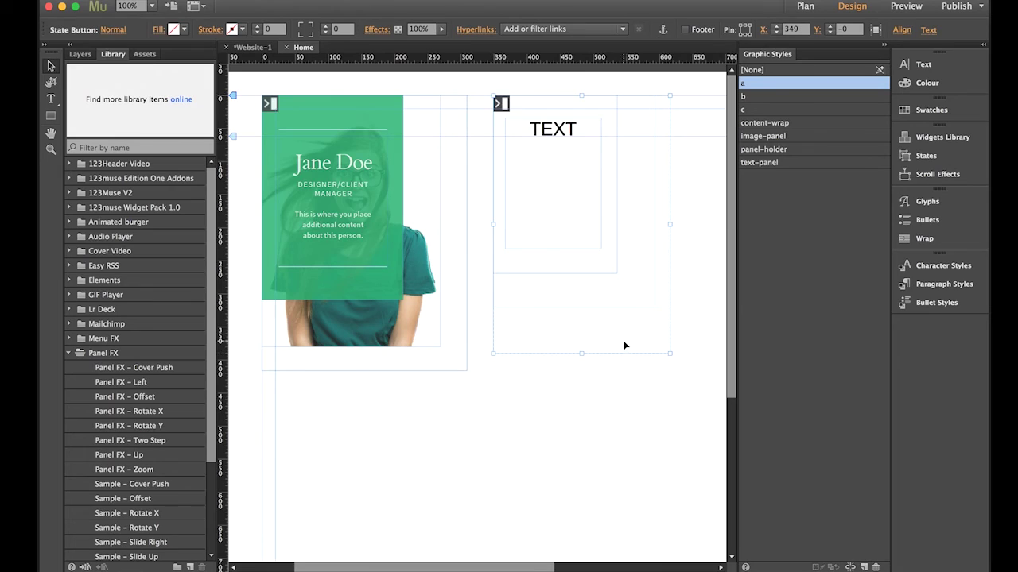
{"action": "left_click", "coordinate": [628, 294]}
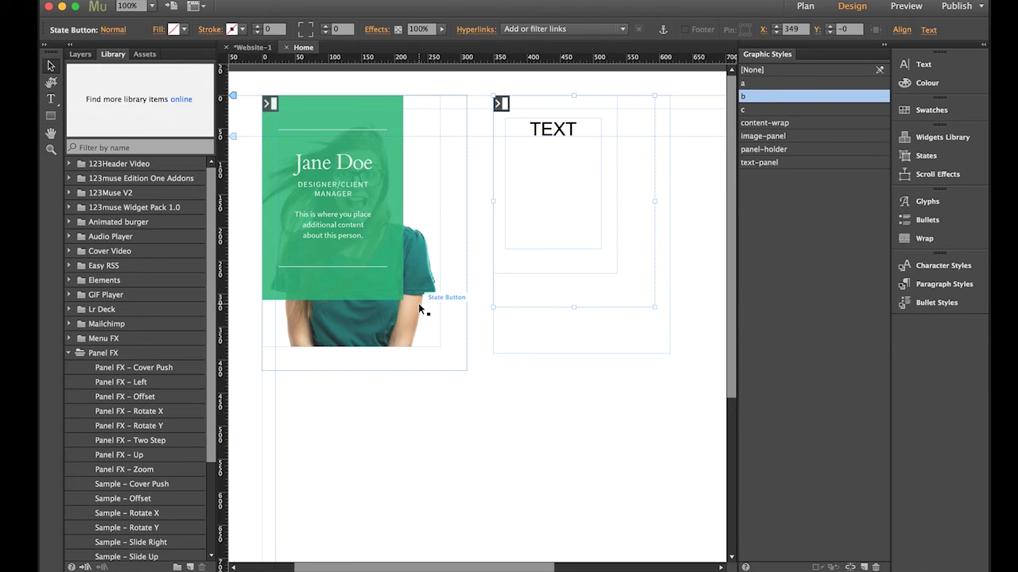
{"action": "left_click", "coordinate": [158, 30]}
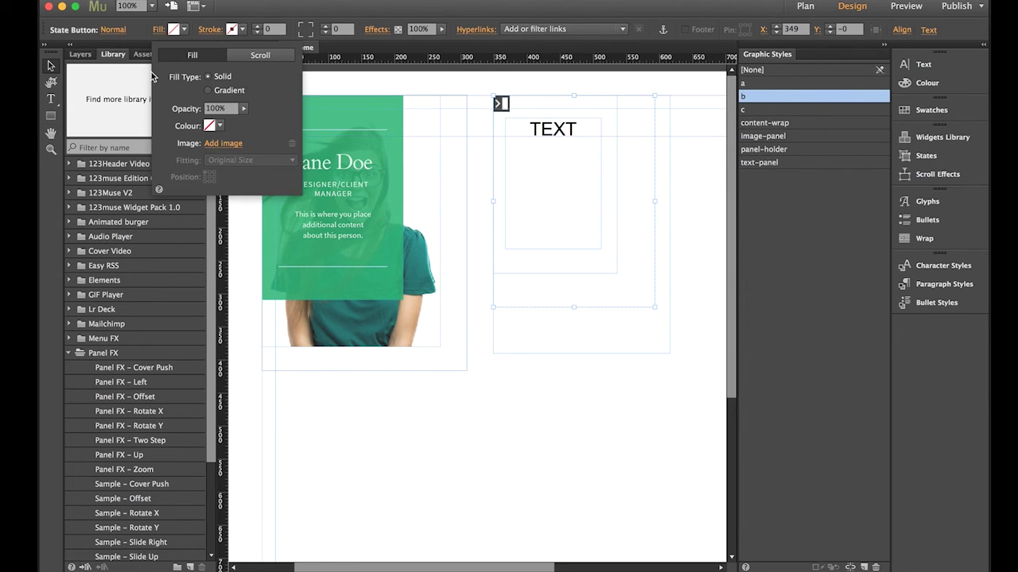
{"action": "left_click", "coordinate": [226, 144]}
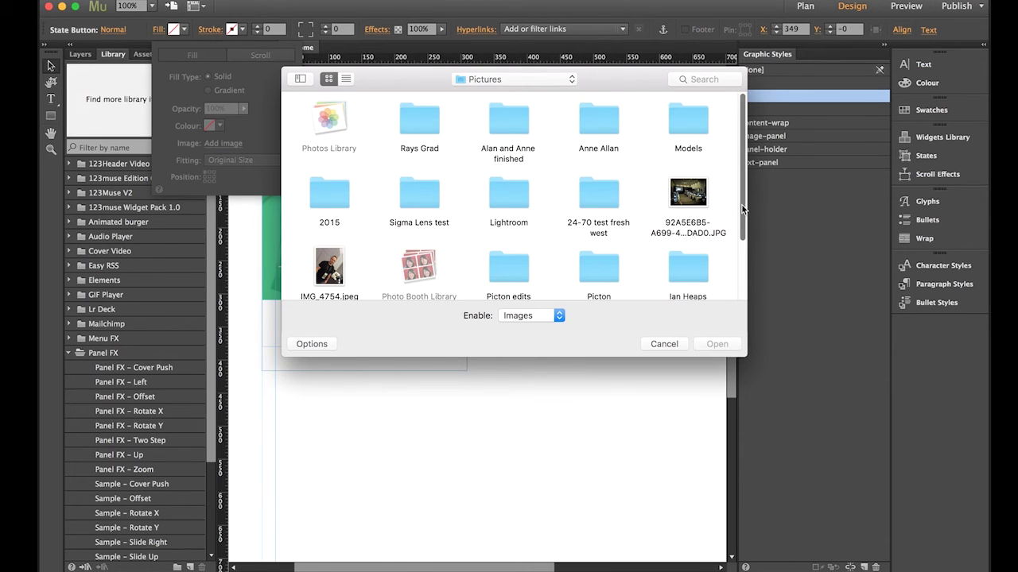
{"action": "scroll", "coordinate": [742, 220], "scroll_direction": "down", "scroll_amount": 3}
{"action": "scroll", "coordinate": [556, 199], "scroll_direction": "up", "scroll_amount": 3}
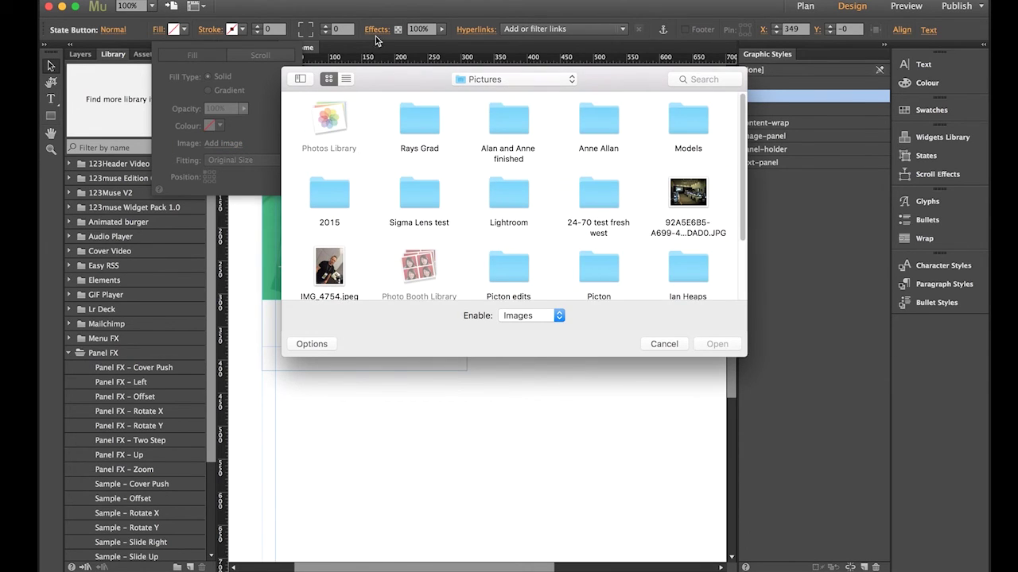
{"action": "left_click", "coordinate": [516, 80]}
{"action": "left_click", "coordinate": [511, 95]}
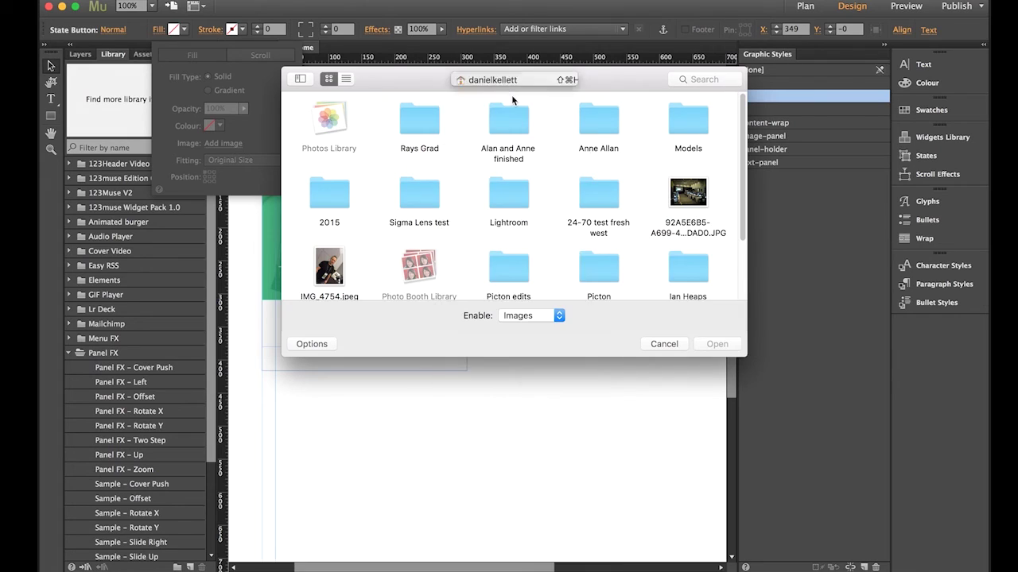
{"action": "left_click", "coordinate": [535, 81]}
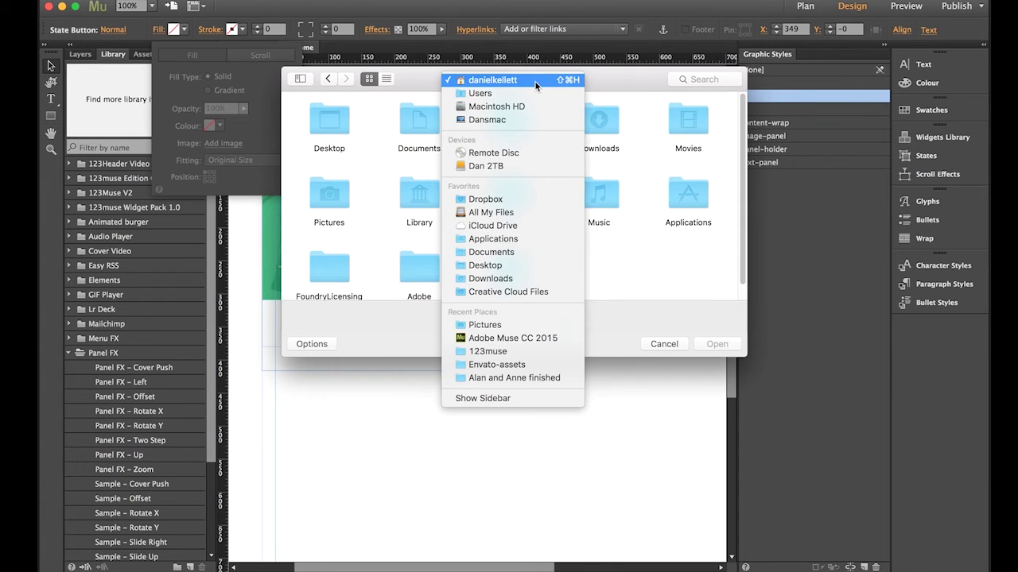
{"action": "left_click", "coordinate": [535, 81]}
{"action": "left_click", "coordinate": [341, 124]}
{"action": "double_click", "coordinate": [341, 125]}
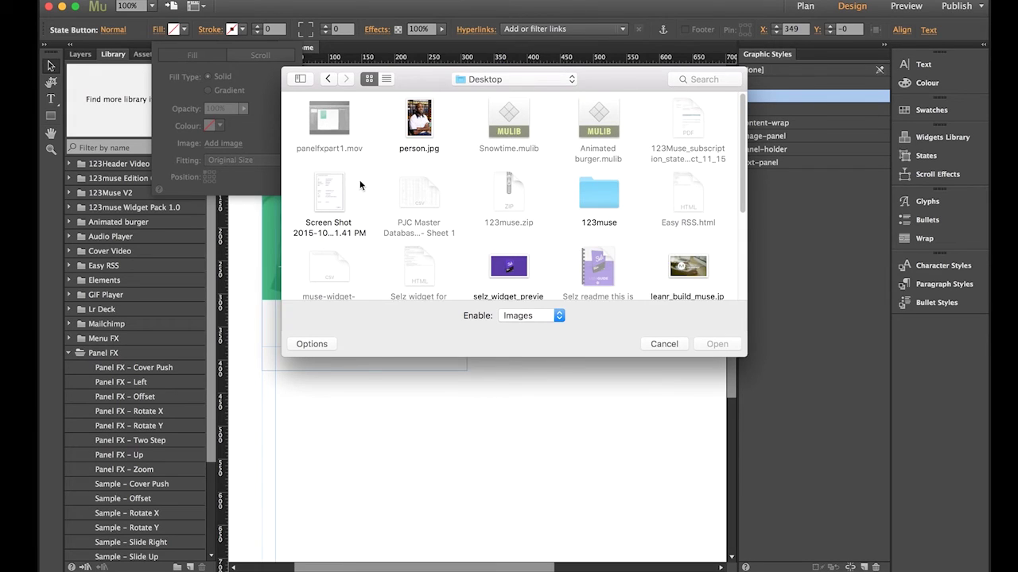
{"action": "double_click", "coordinate": [424, 133]}
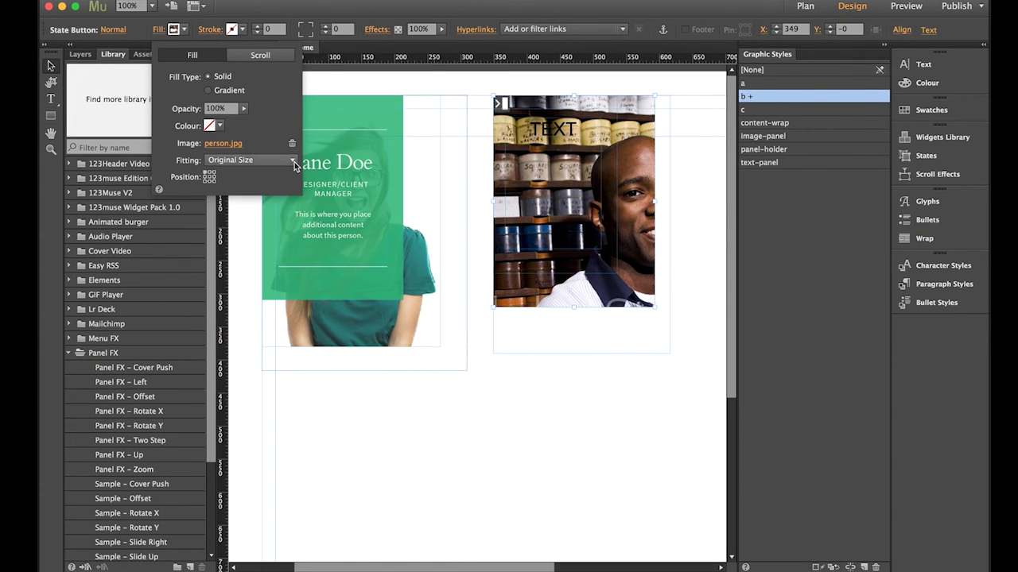
{"action": "left_click", "coordinate": [295, 163]}
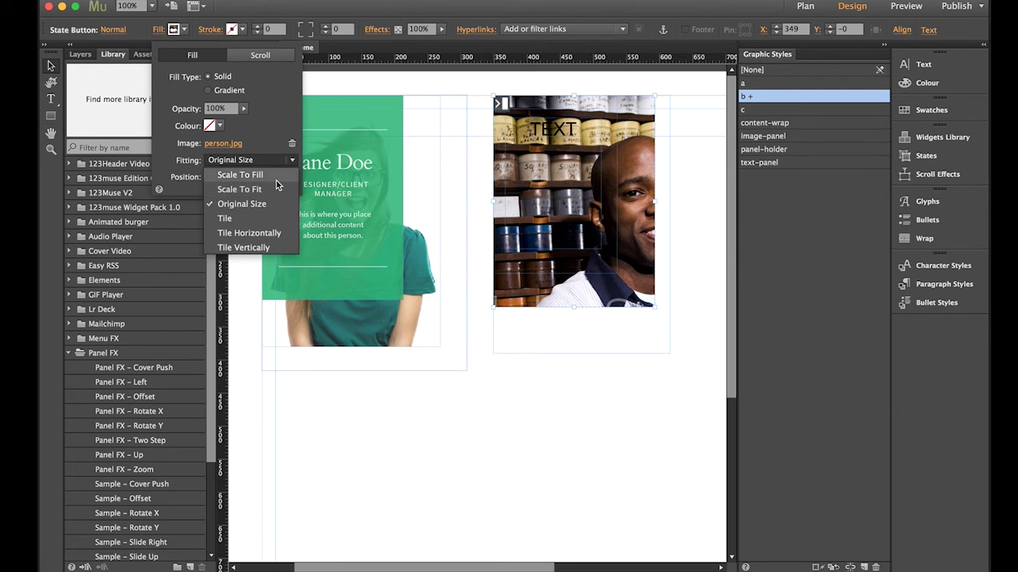
{"action": "left_click", "coordinate": [276, 178]}
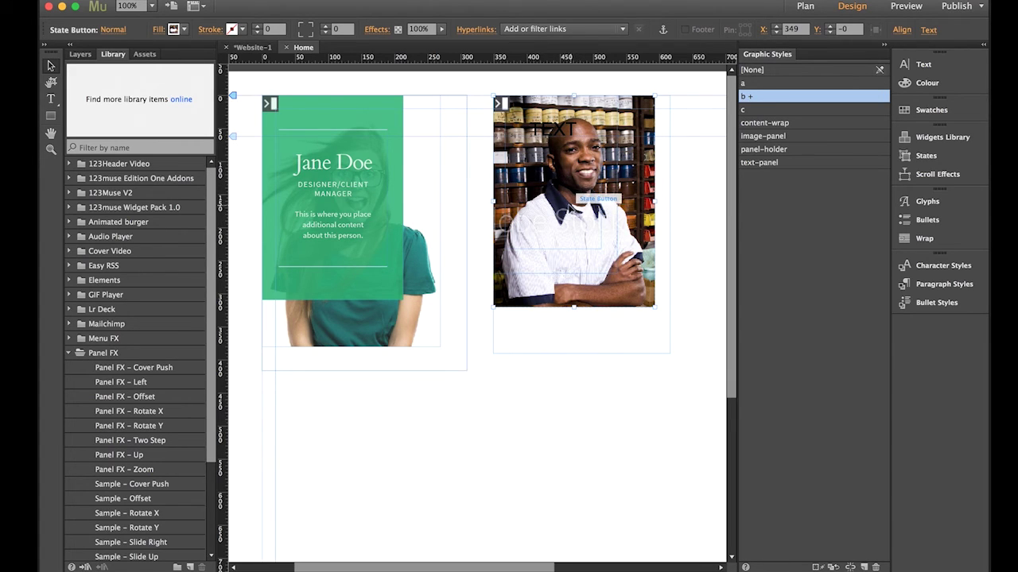
Fill the new panel's innermost state button with the solid orange colour F7921E
{"action": "left_click", "coordinate": [593, 266]}
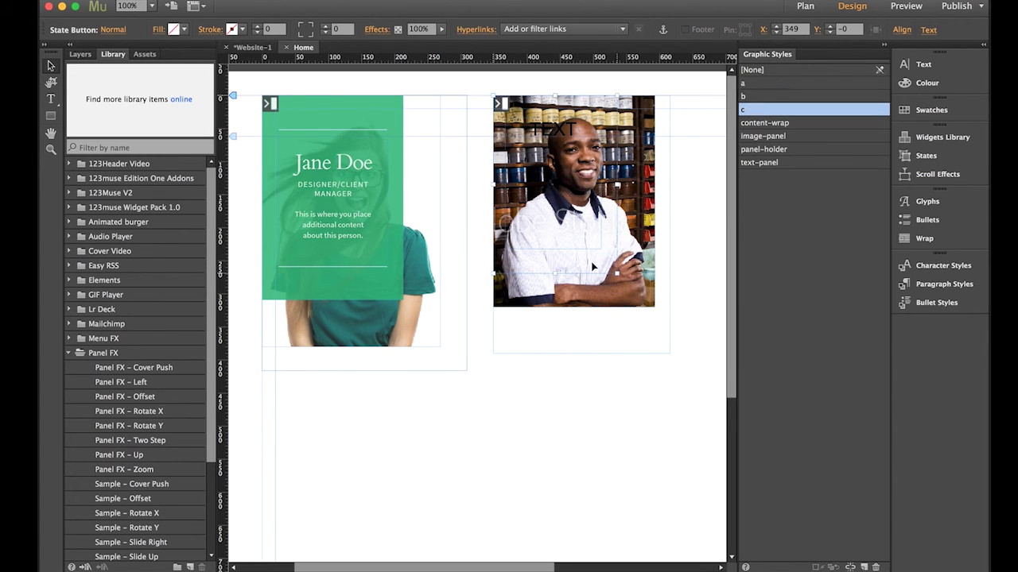
{"action": "left_click", "coordinate": [159, 31]}
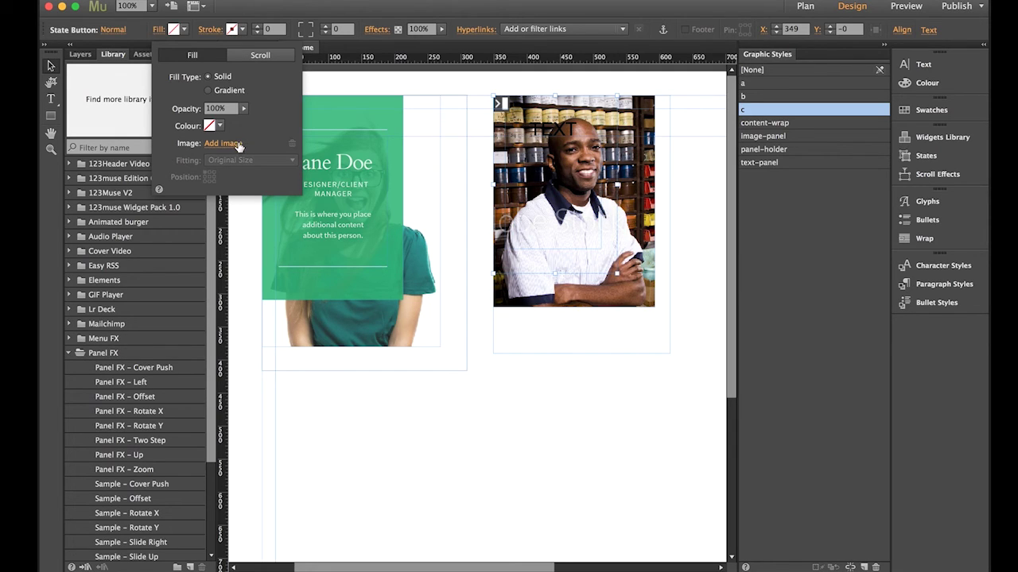
{"action": "left_click", "coordinate": [220, 125]}
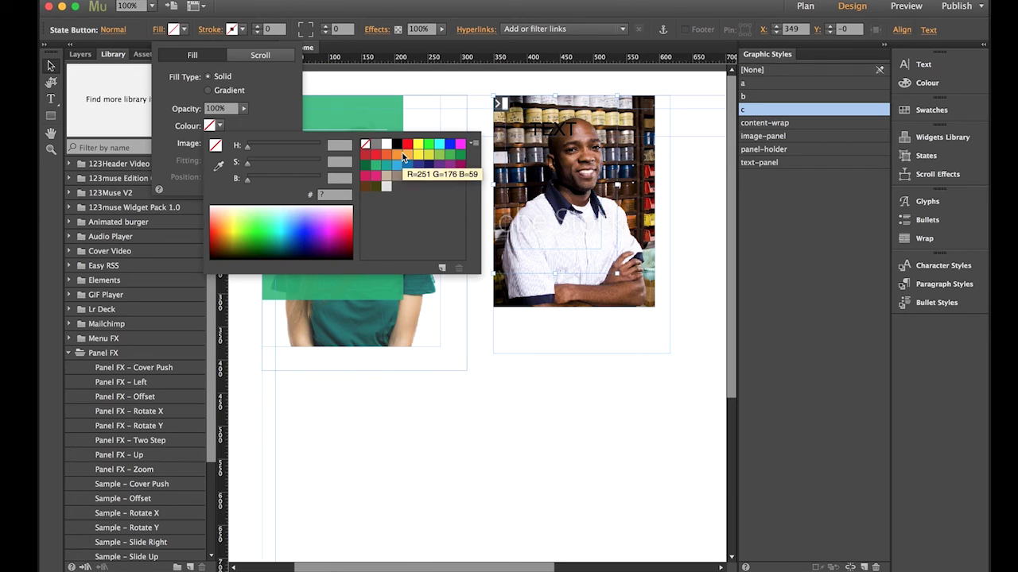
{"action": "left_click", "coordinate": [399, 153]}
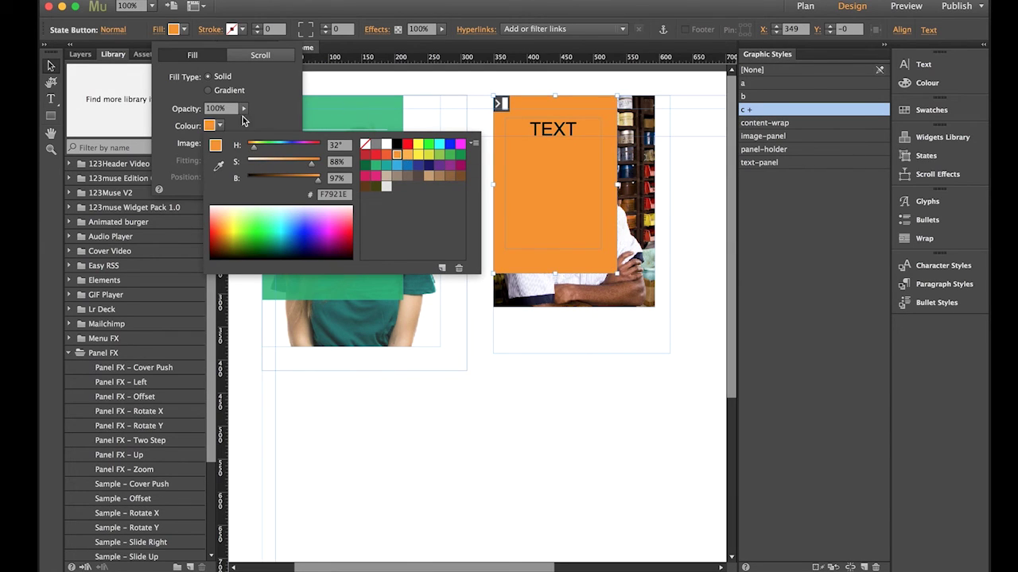
Set the new panel's TEXT frame to white text in the Proxima Nova font
{"action": "left_click", "coordinate": [571, 133]}
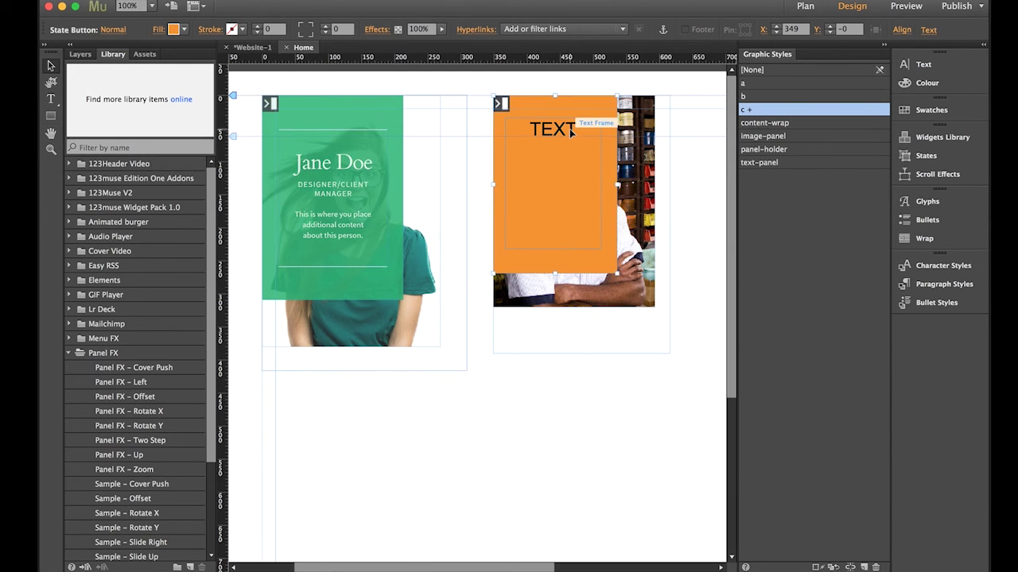
{"action": "left_click", "coordinate": [570, 133]}
{"action": "left_click", "coordinate": [914, 64]}
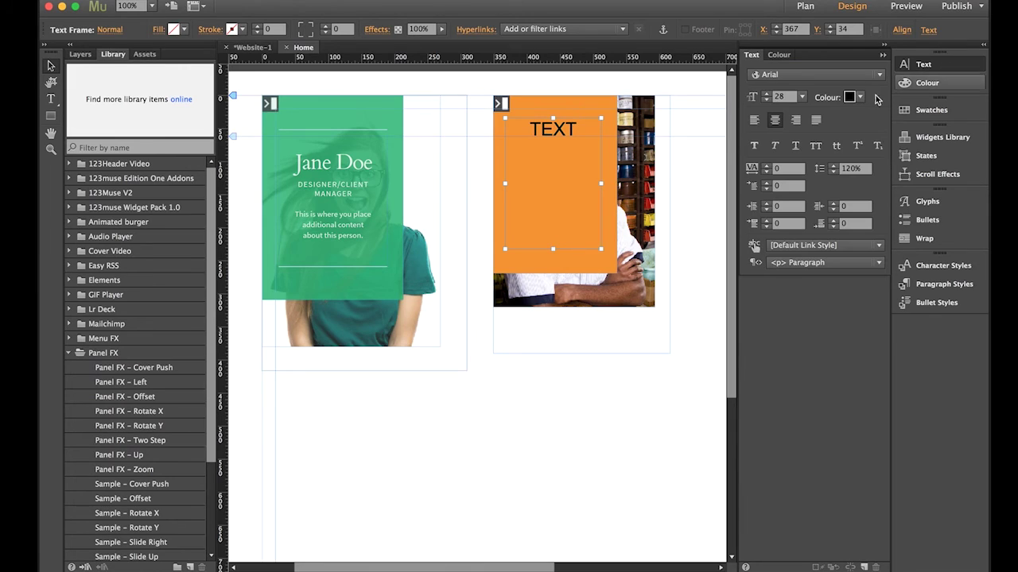
{"action": "left_click", "coordinate": [853, 98]}
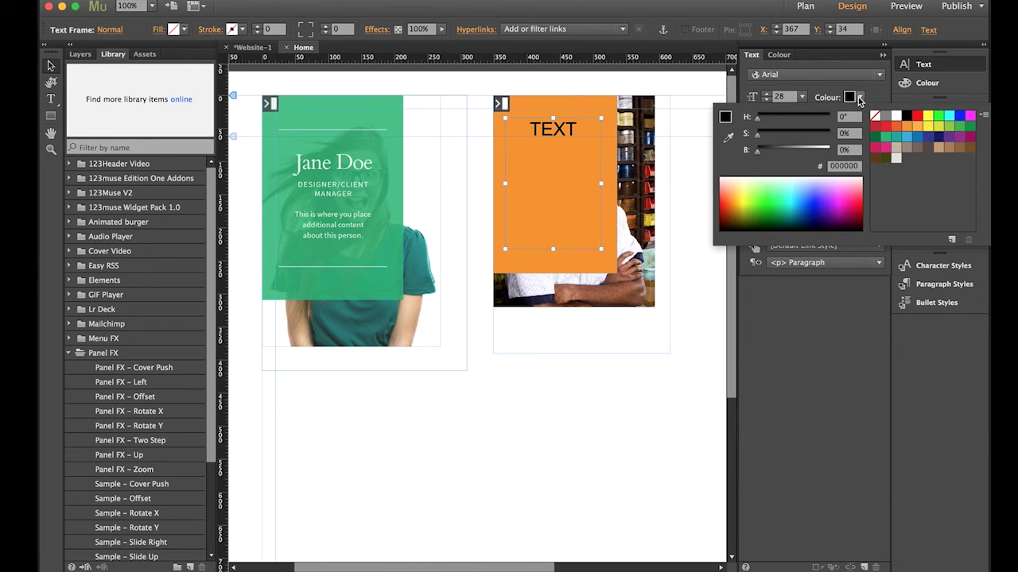
{"action": "left_click", "coordinate": [896, 116]}
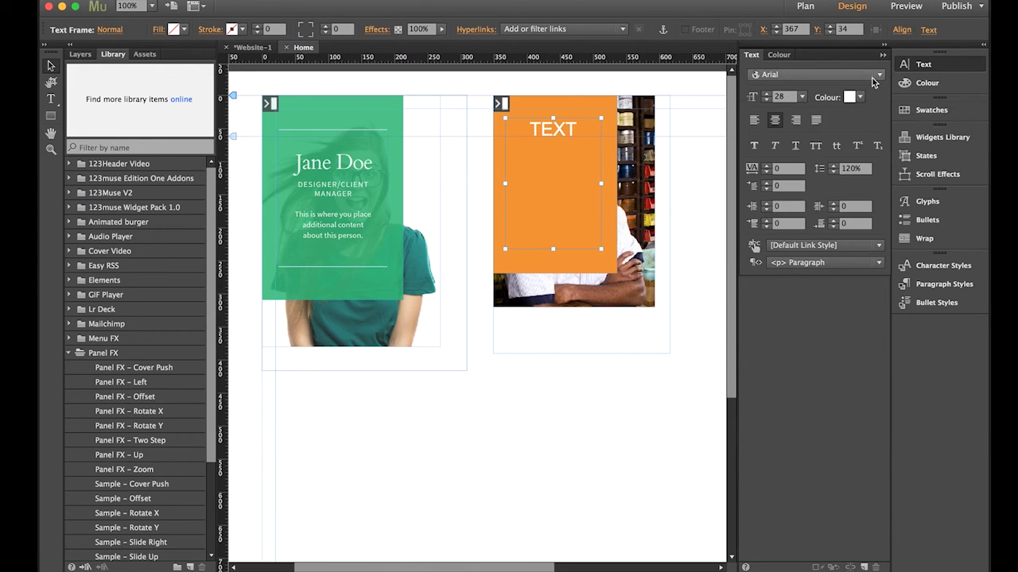
{"action": "left_click", "coordinate": [878, 76]}
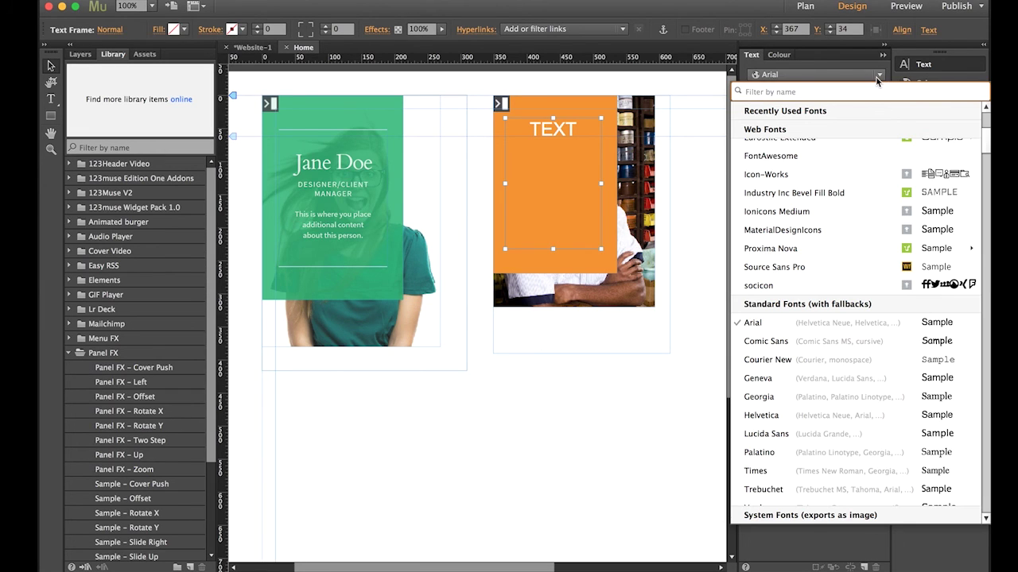
{"action": "scroll", "coordinate": [874, 239], "scroll_direction": "up", "scroll_amount": 5}
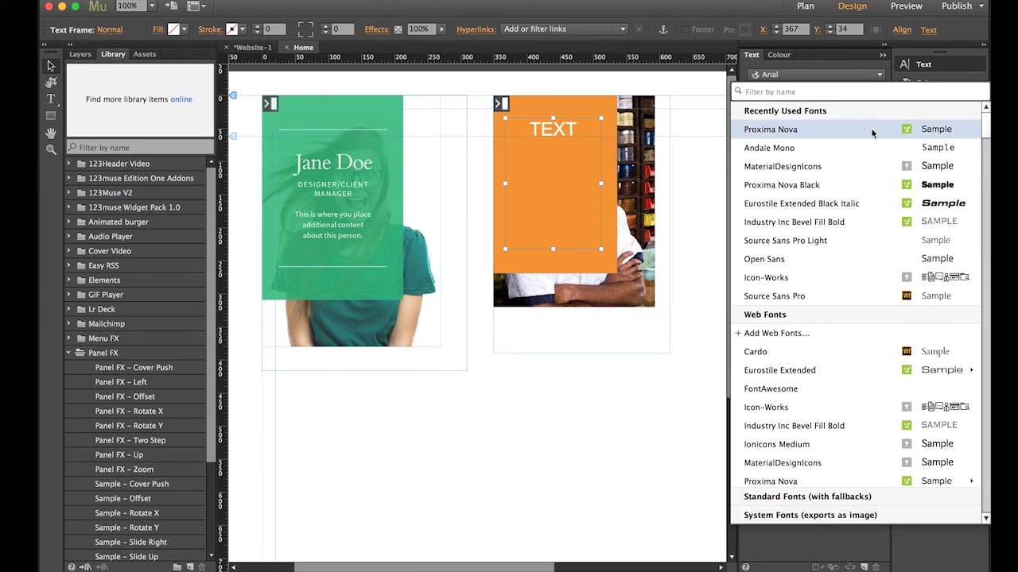
{"action": "left_click", "coordinate": [873, 130]}
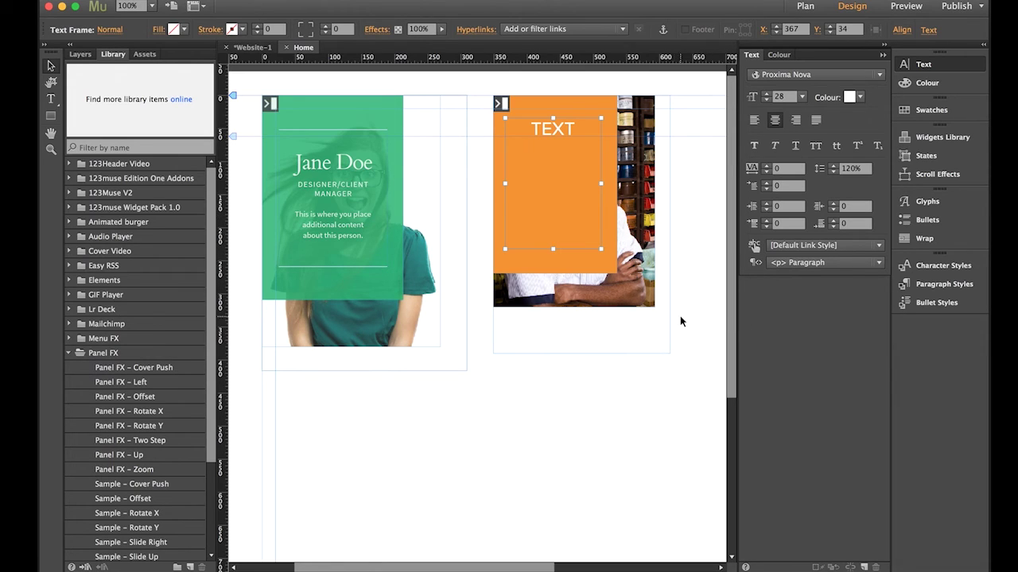
Extend the new panel's image state button downwards, then enlarge its orange caption button slightly in width and height
{"action": "left_click", "coordinate": [548, 296]}
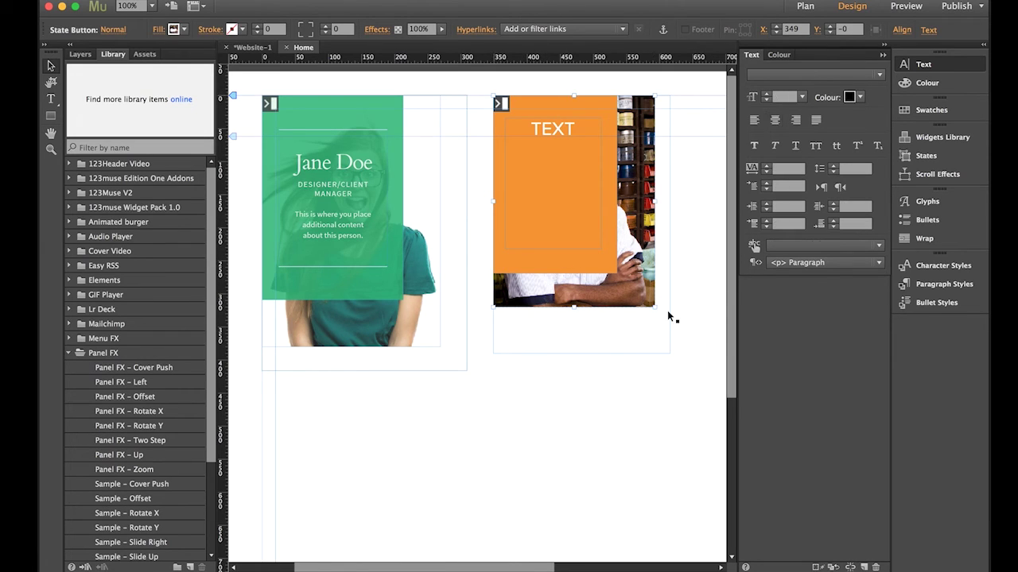
{"action": "left_click_drag", "start_coordinate": [657, 307], "coordinate": [657, 334]}
{"action": "left_click", "coordinate": [598, 268]}
{"action": "left_click_drag", "start_coordinate": [617, 274], "coordinate": [623, 297]}
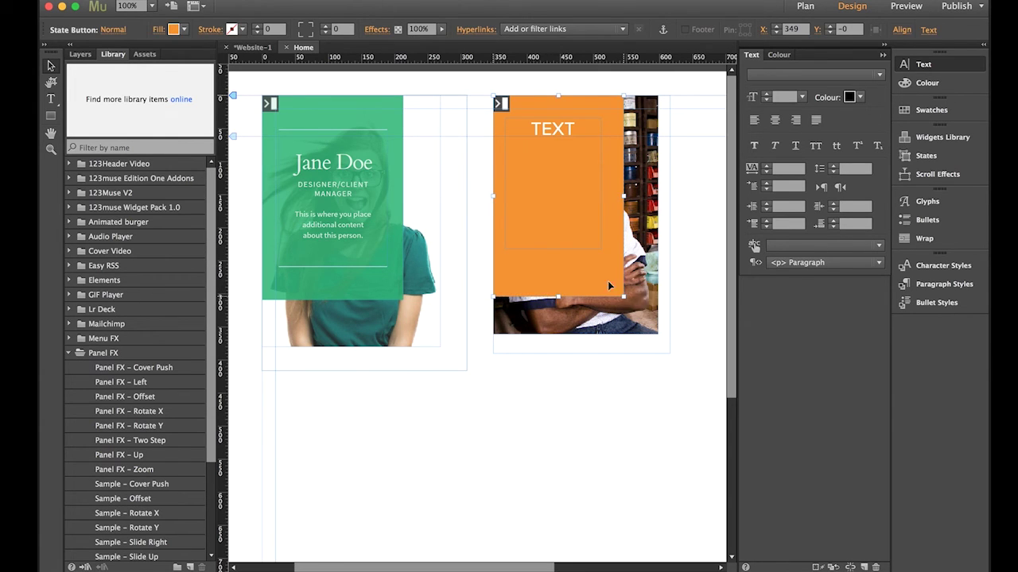
Centre the TEXT frame horizontally and vertically inside the orange caption button
{"action": "left_click", "coordinate": [79, 54]}
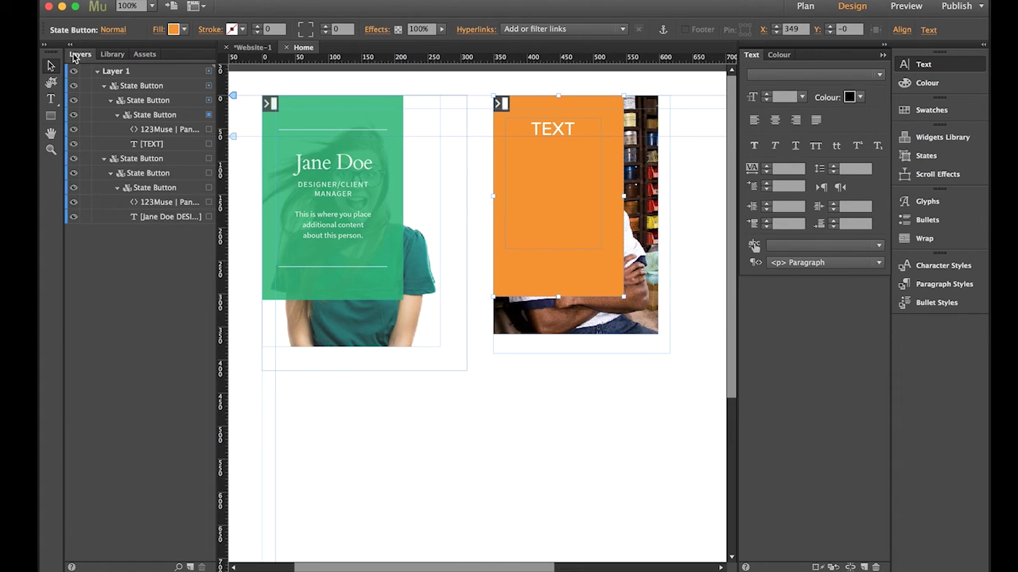
{"action": "left_click", "coordinate": [209, 145]}
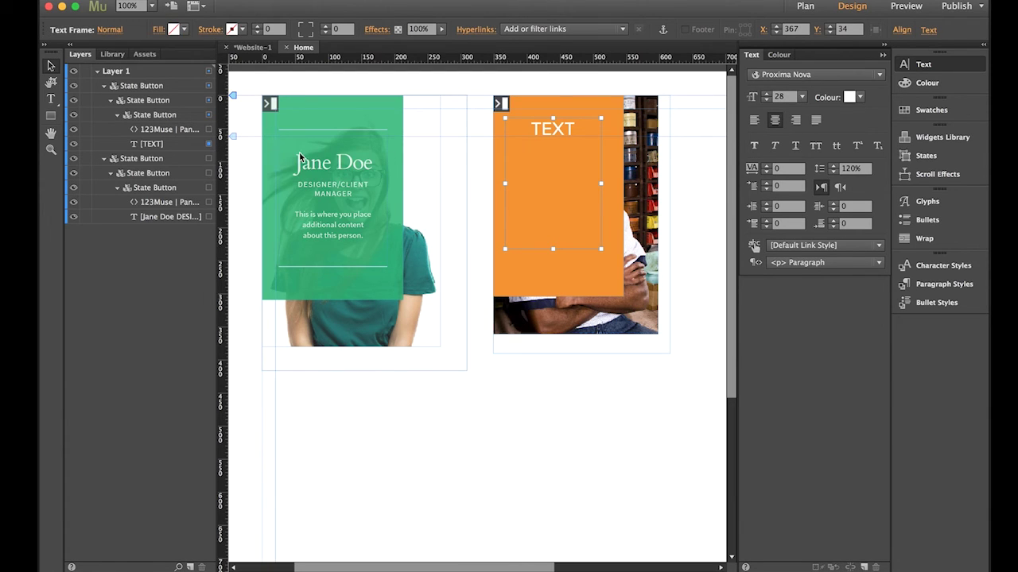
{"action": "left_click", "coordinate": [902, 30]}
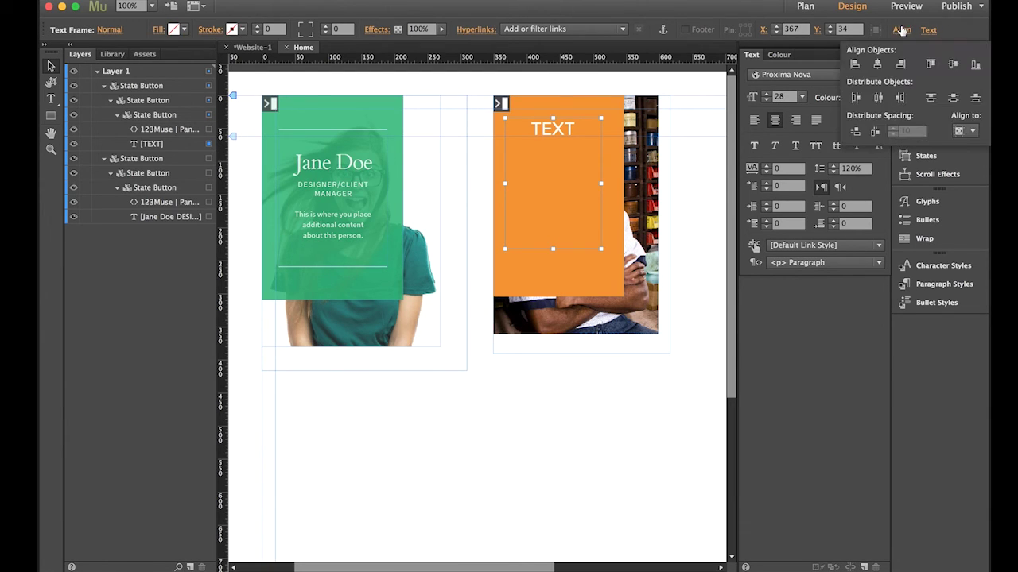
{"action": "left_click", "coordinate": [877, 64]}
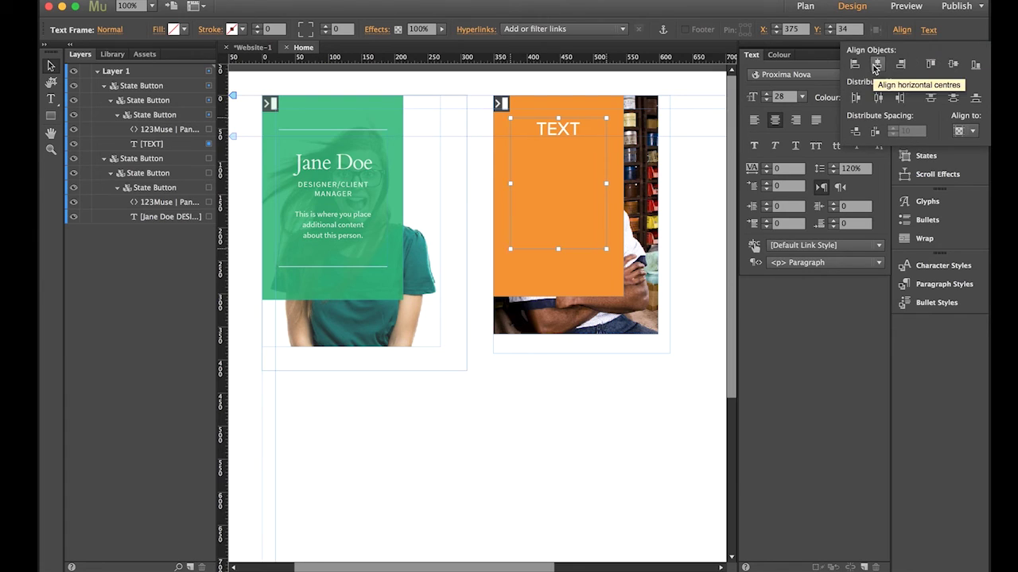
{"action": "left_click", "coordinate": [953, 65]}
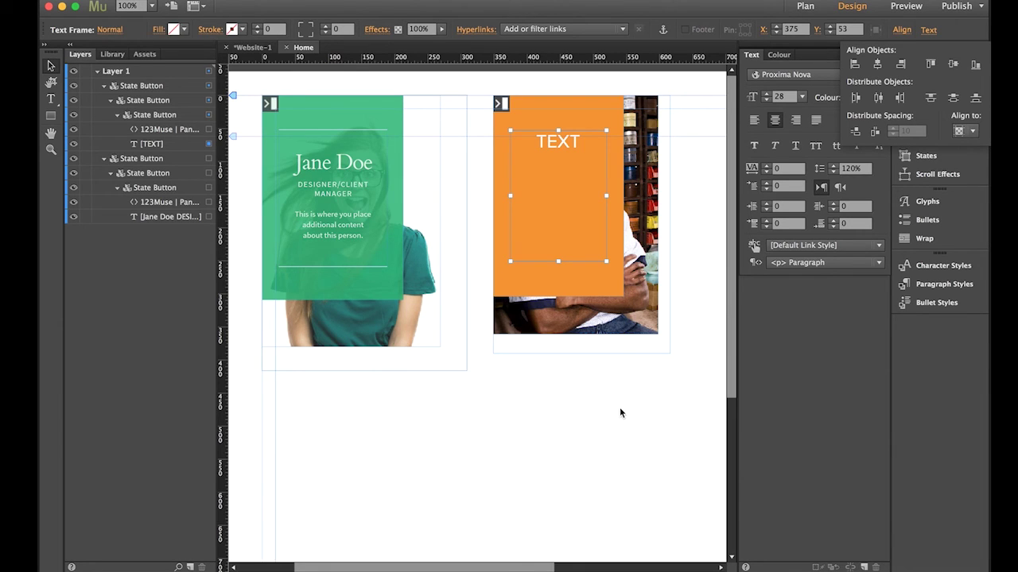
Shrink the new panel's image state button and outer holder button to match the orange caption button's size
{"action": "left_click", "coordinate": [644, 328]}
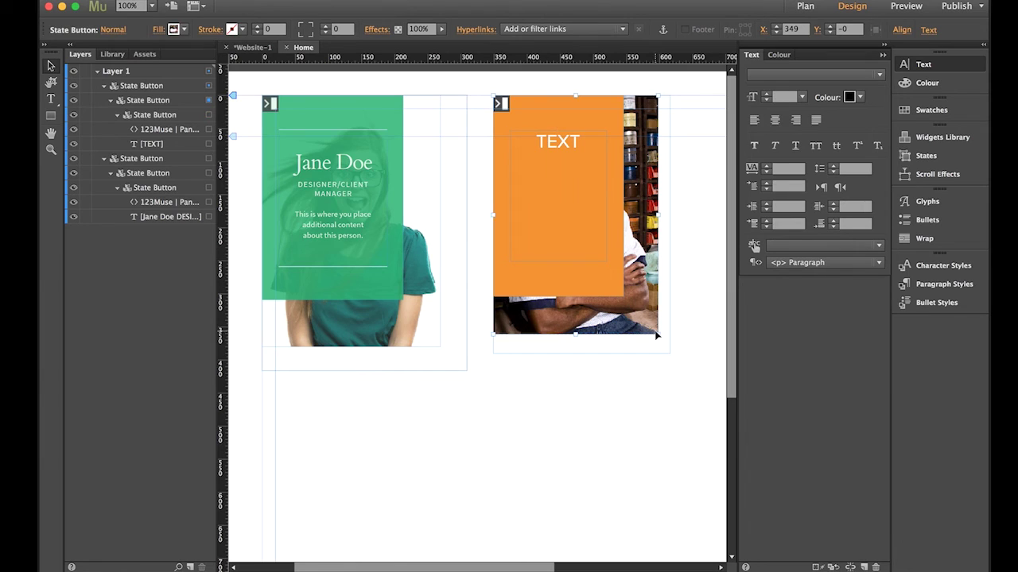
{"action": "left_click_drag", "start_coordinate": [659, 335], "coordinate": [618, 292]}
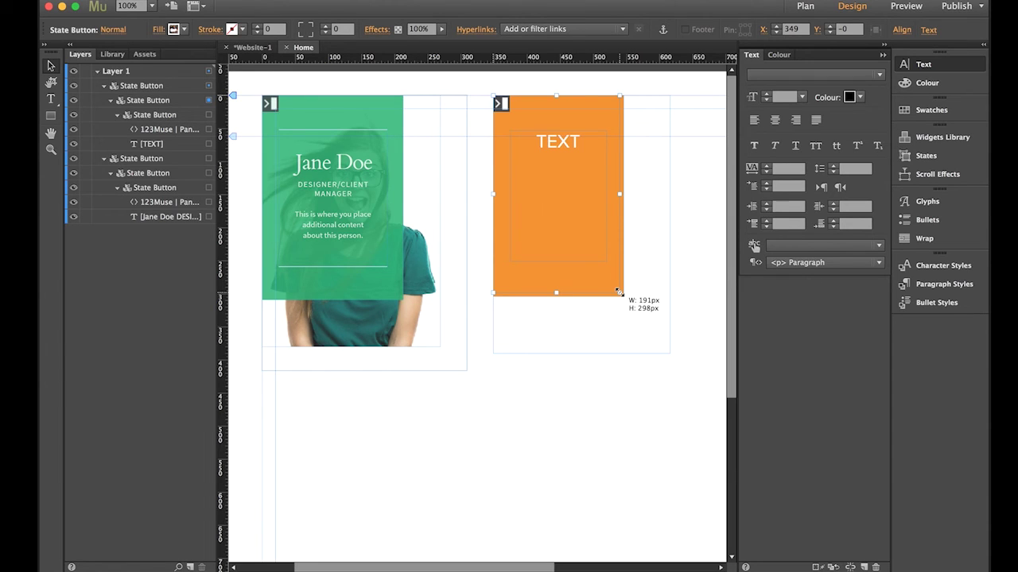
{"action": "left_click_drag", "start_coordinate": [618, 291], "coordinate": [618, 292]}
{"action": "left_click", "coordinate": [636, 323]}
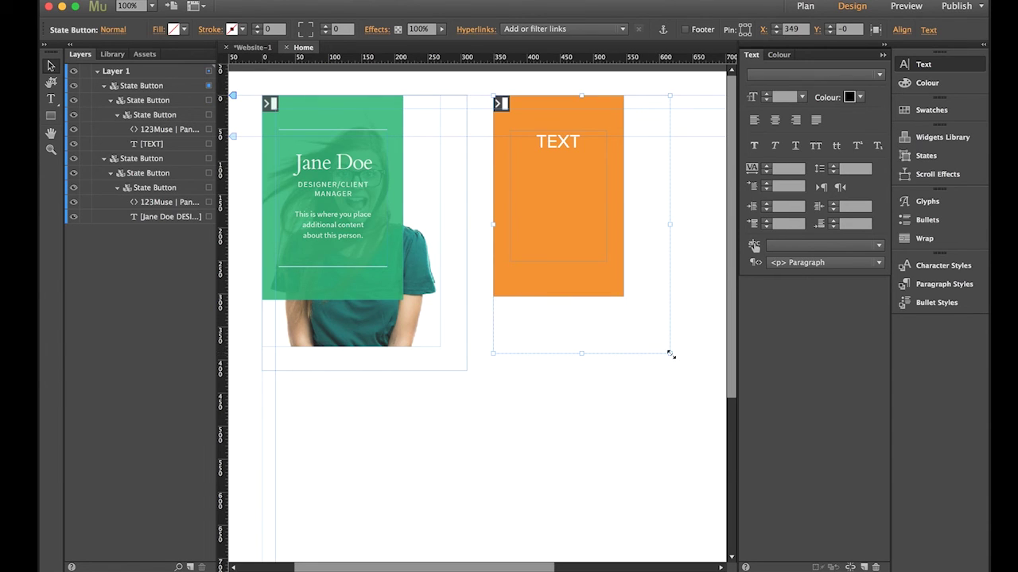
{"action": "left_click_drag", "start_coordinate": [670, 354], "coordinate": [621, 295]}
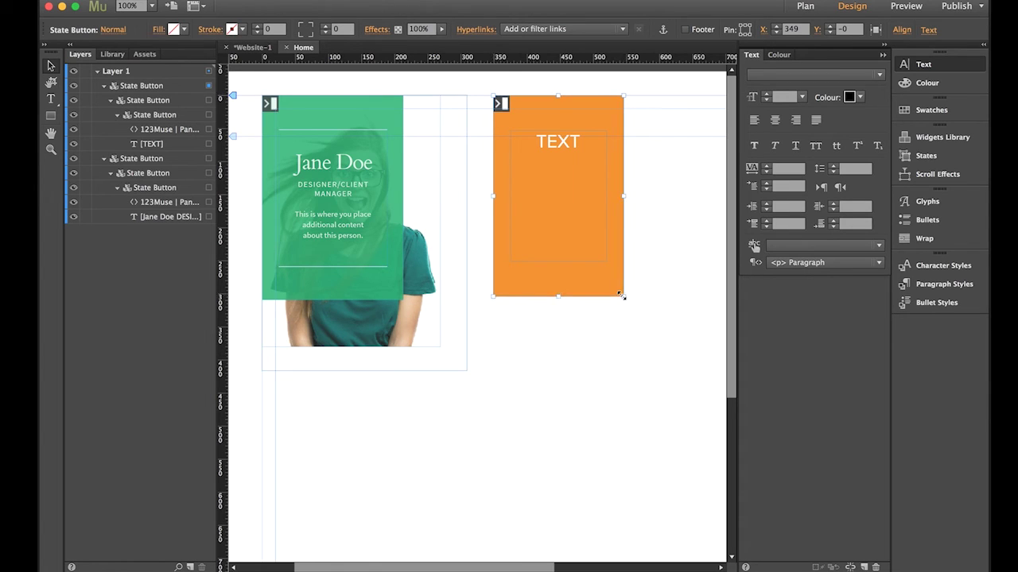
Shrink the sample panel's image and outer holder to the size of its green caption button
{"action": "left_click", "coordinate": [660, 243]}
{"action": "left_click", "coordinate": [430, 334]}
{"action": "left_click_drag", "start_coordinate": [439, 347], "coordinate": [403, 301]}
{"action": "left_click", "coordinate": [518, 380]}
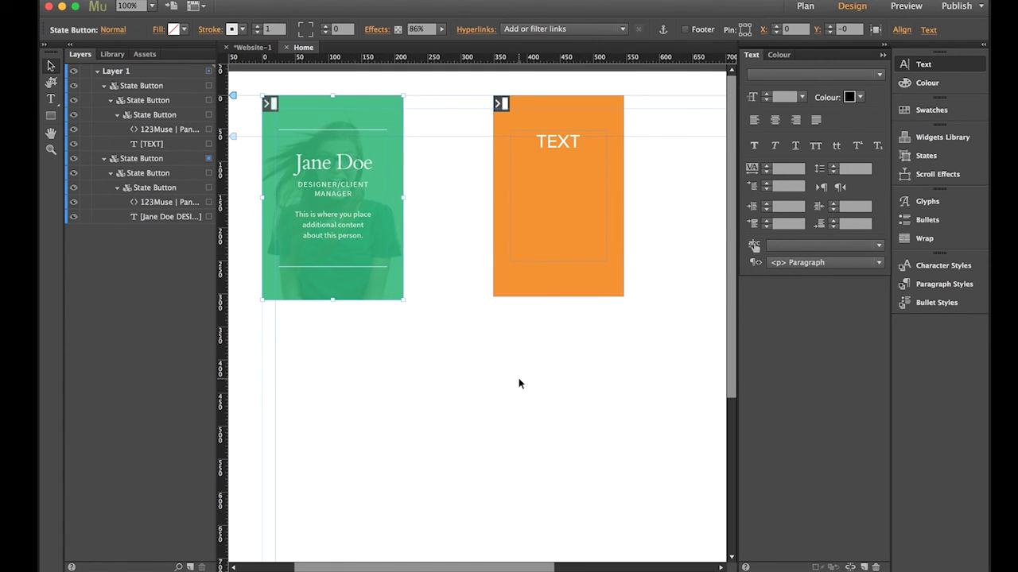
Preview the page and check the Cover Push rollover effect on both panels
{"action": "left_click", "coordinate": [918, 7]}
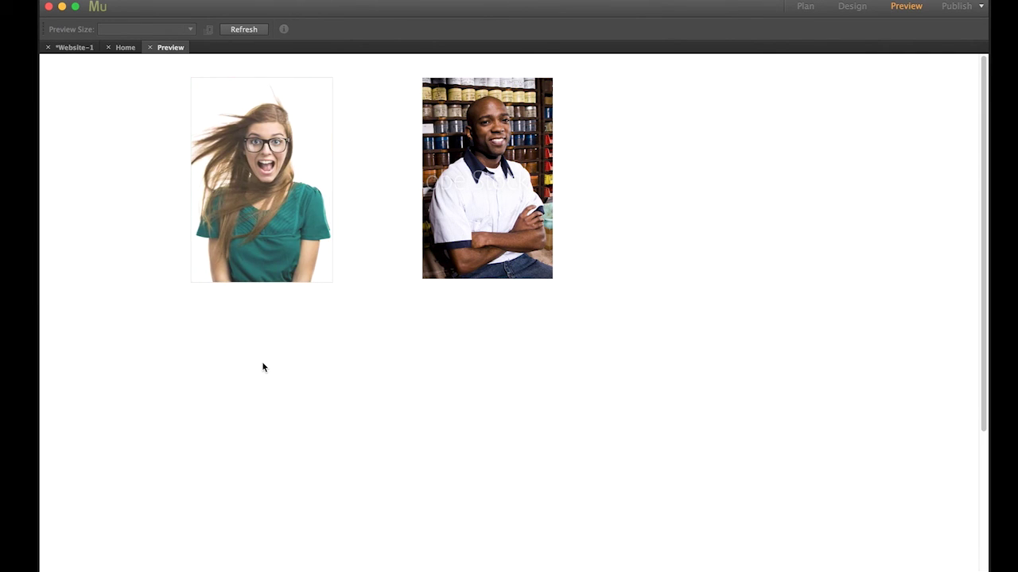
{"action": "mouse_move", "coordinate": [278, 207]}
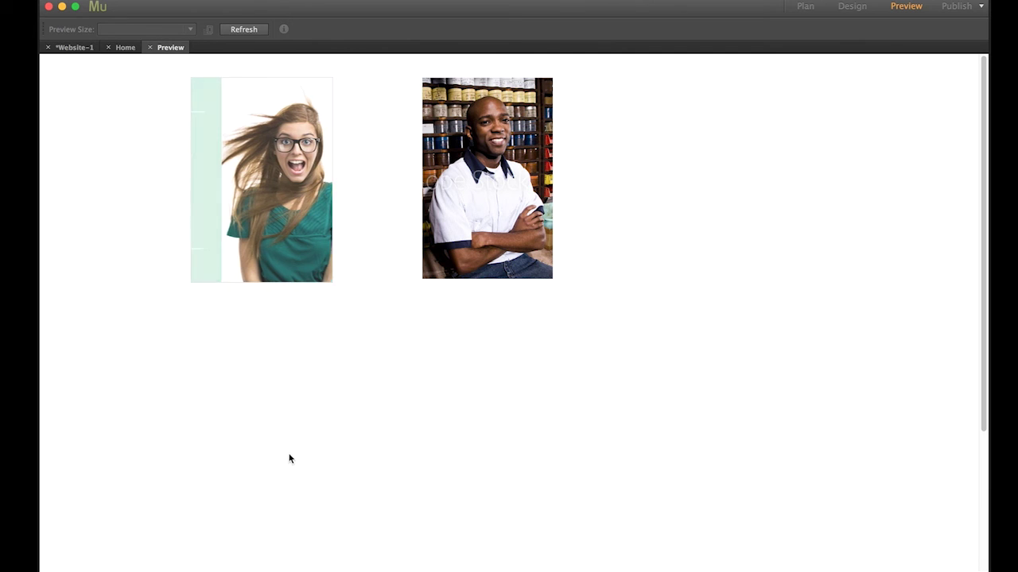
{"action": "mouse_move", "coordinate": [522, 167]}
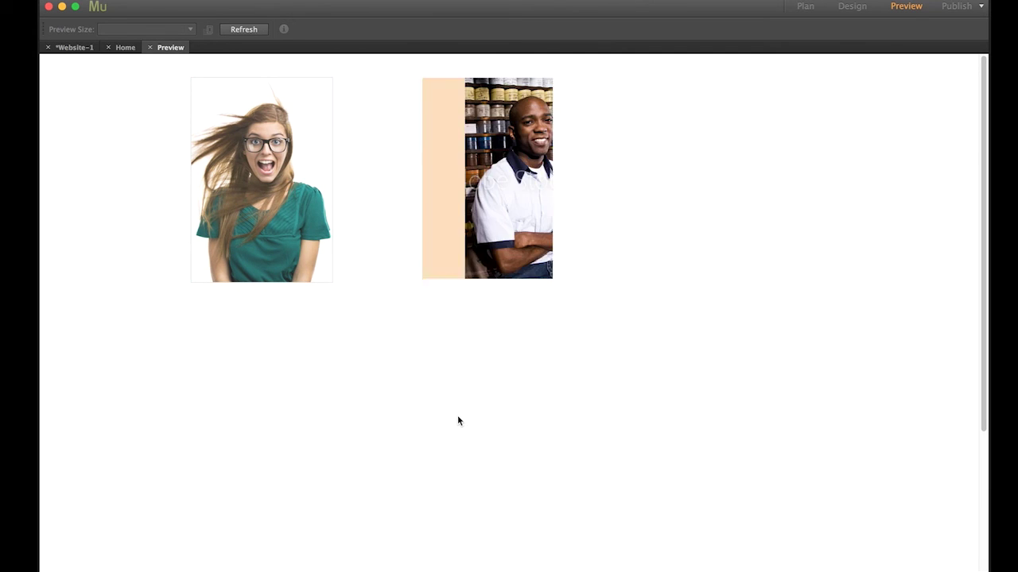
{"action": "mouse_move", "coordinate": [479, 202]}
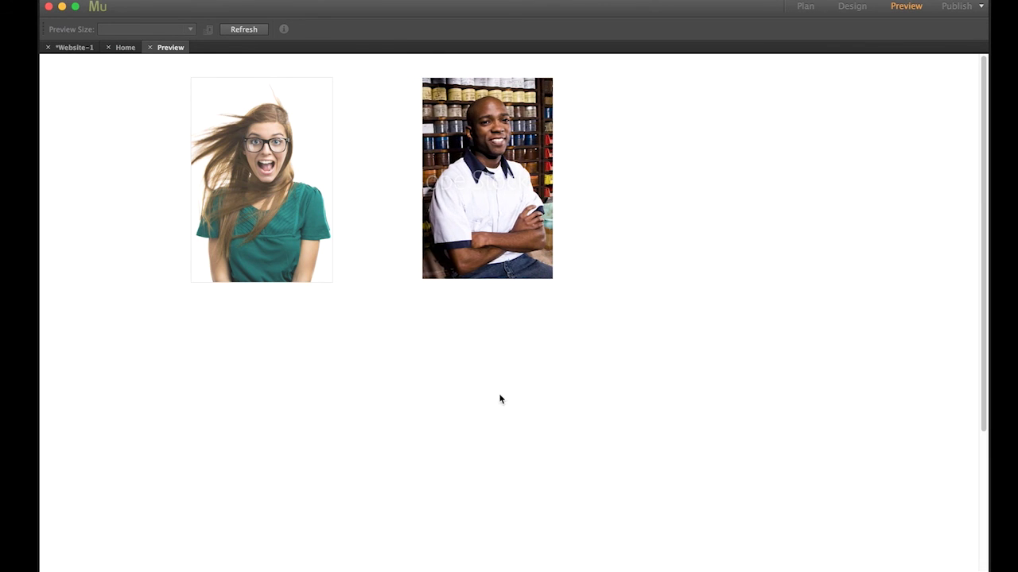
{"action": "mouse_move", "coordinate": [509, 230]}
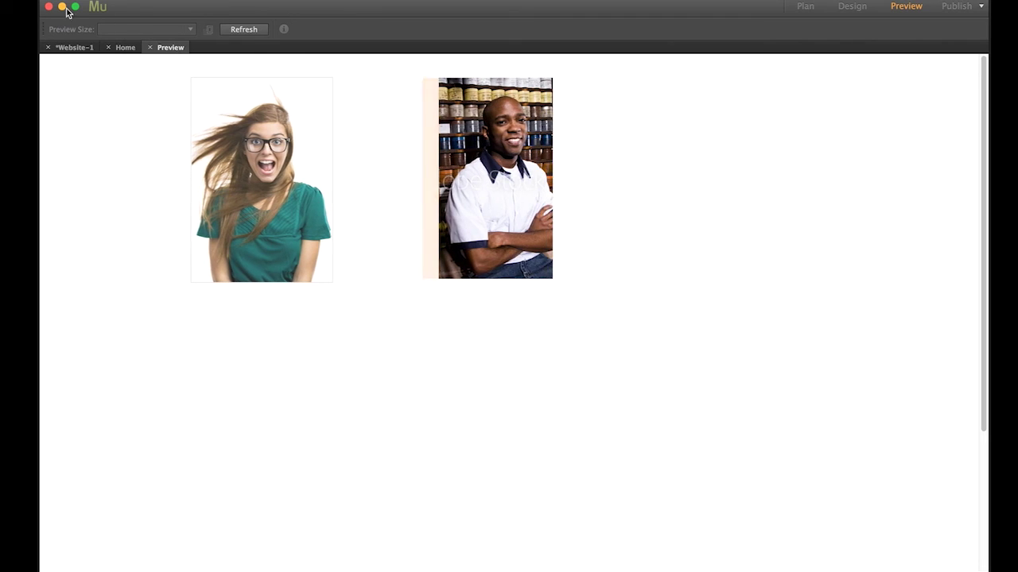
Return to the Home page design and enlarge the new panel's outer holder and image state button beyond the orange caption
{"action": "left_click", "coordinate": [122, 47]}
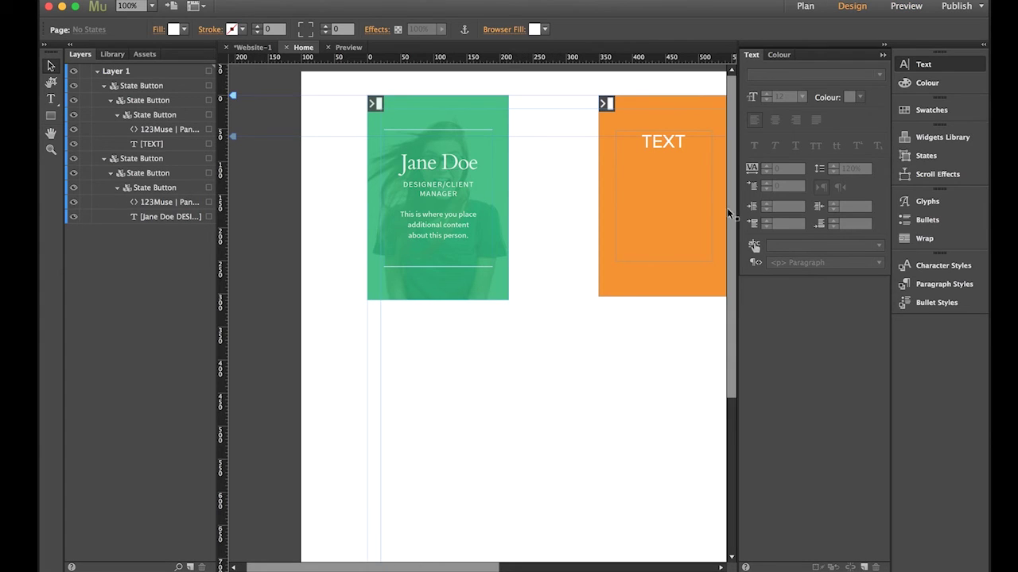
{"action": "left_click_drag", "start_coordinate": [496, 568], "coordinate": [534, 567]}
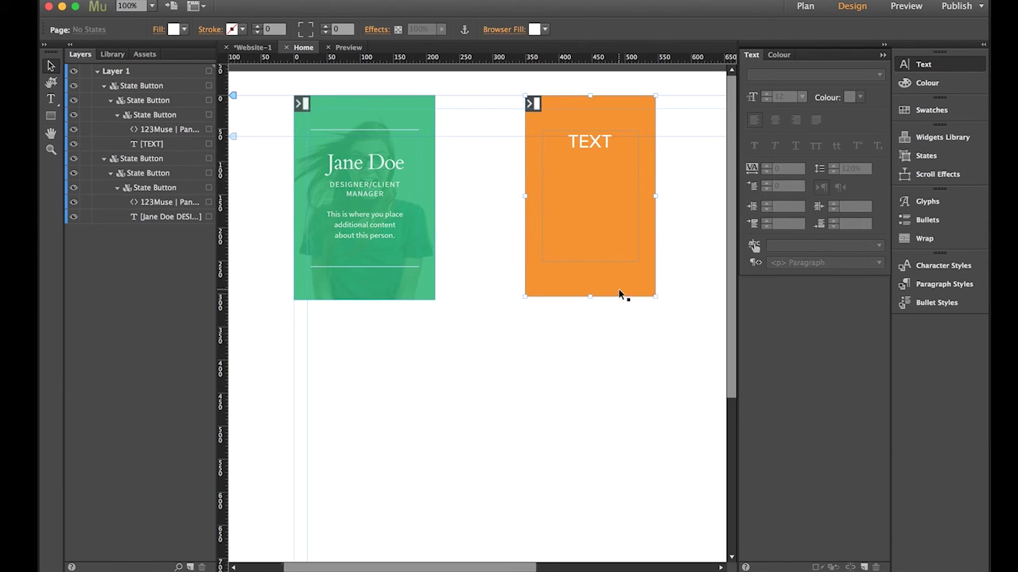
{"action": "left_click", "coordinate": [650, 294]}
{"action": "left_click_drag", "start_coordinate": [659, 302], "coordinate": [694, 353]}
{"action": "left_click_drag", "start_coordinate": [654, 299], "coordinate": [673, 325]}
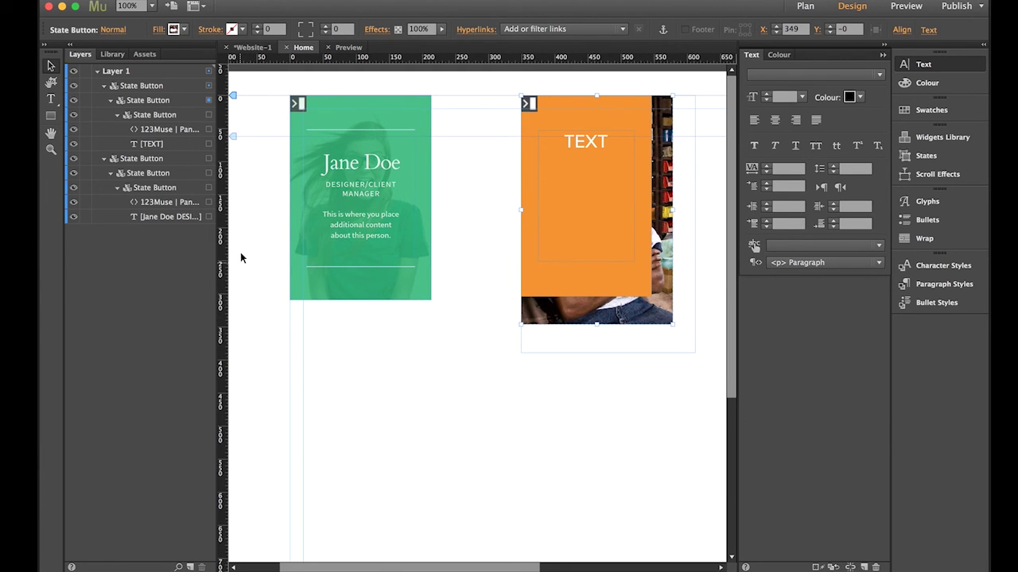
Collapse the sample panel's layers and examine the button states of the new panel's outer holder
{"action": "left_click", "coordinate": [105, 161]}
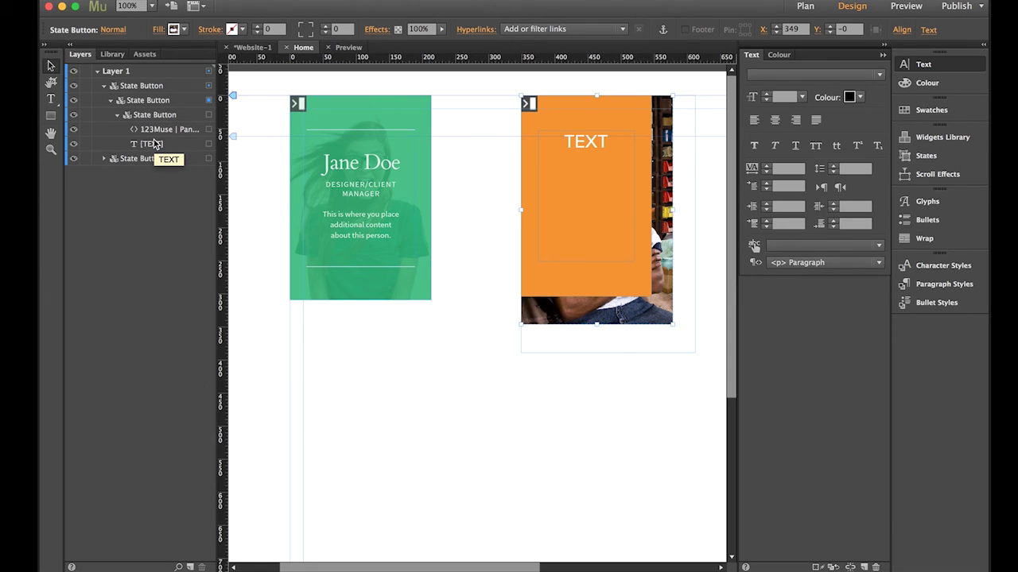
{"action": "left_click", "coordinate": [690, 181]}
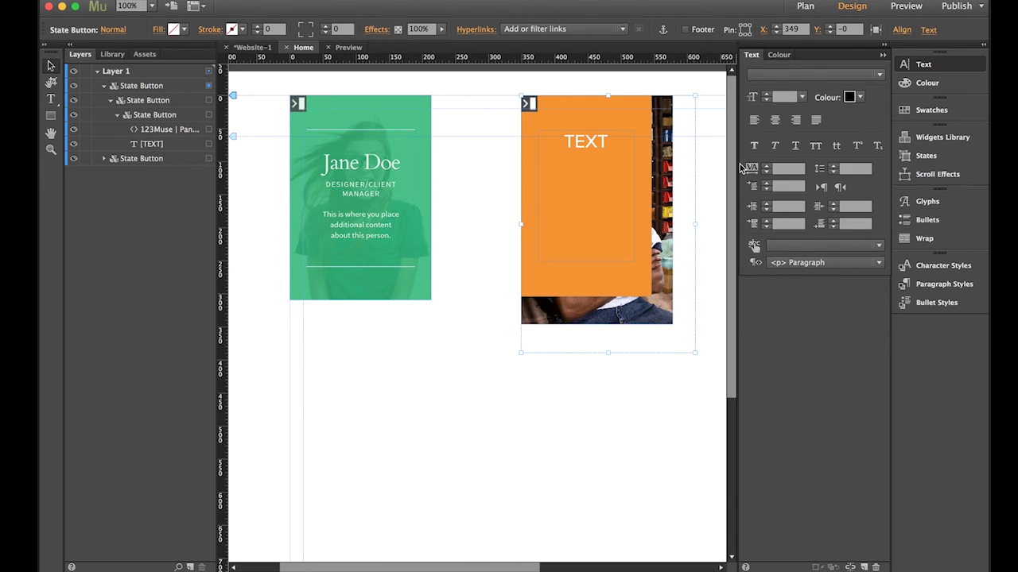
{"action": "left_click", "coordinate": [966, 164]}
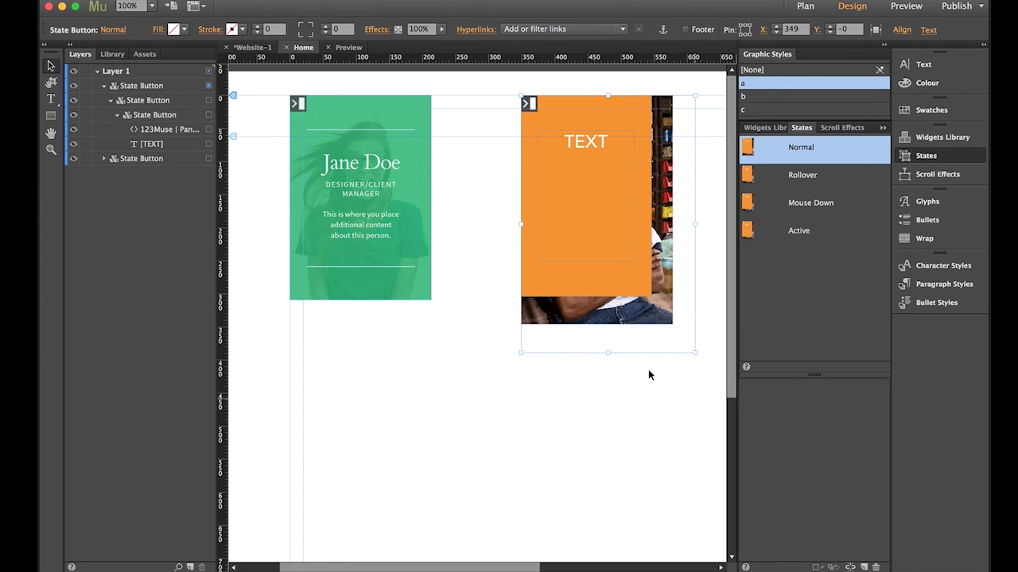
{"action": "left_click", "coordinate": [666, 303]}
{"action": "left_click", "coordinate": [633, 287]}
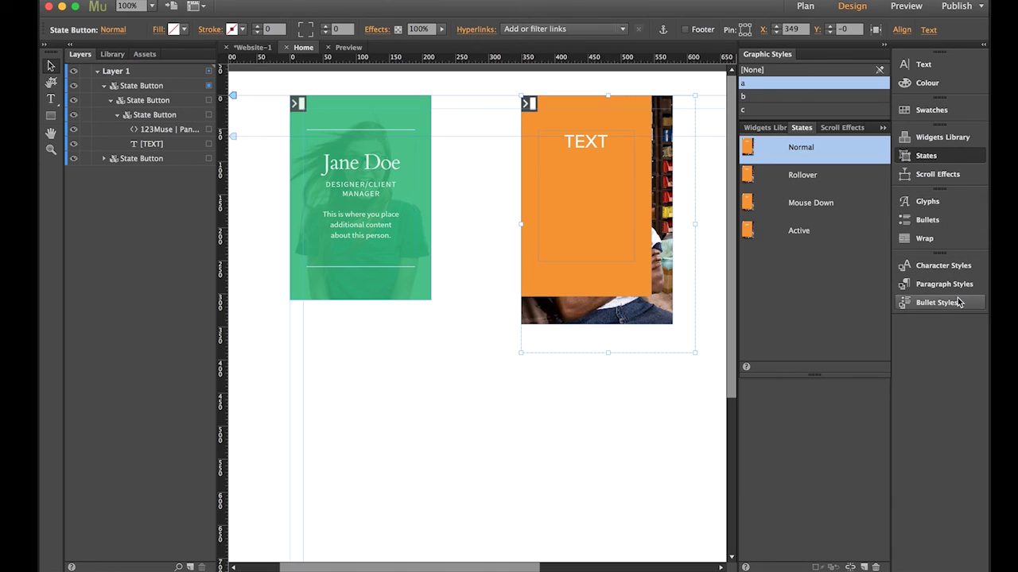
Hide the button states and show the complete list of graphic styles
{"action": "left_click", "coordinate": [788, 118]}
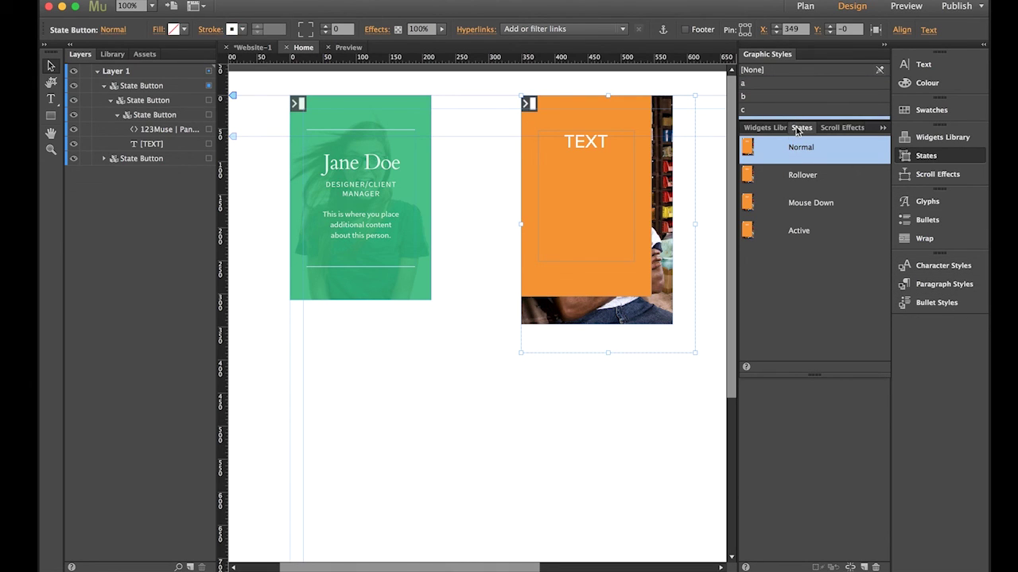
{"action": "left_click", "coordinate": [796, 127]}
{"action": "left_click", "coordinate": [768, 96]}
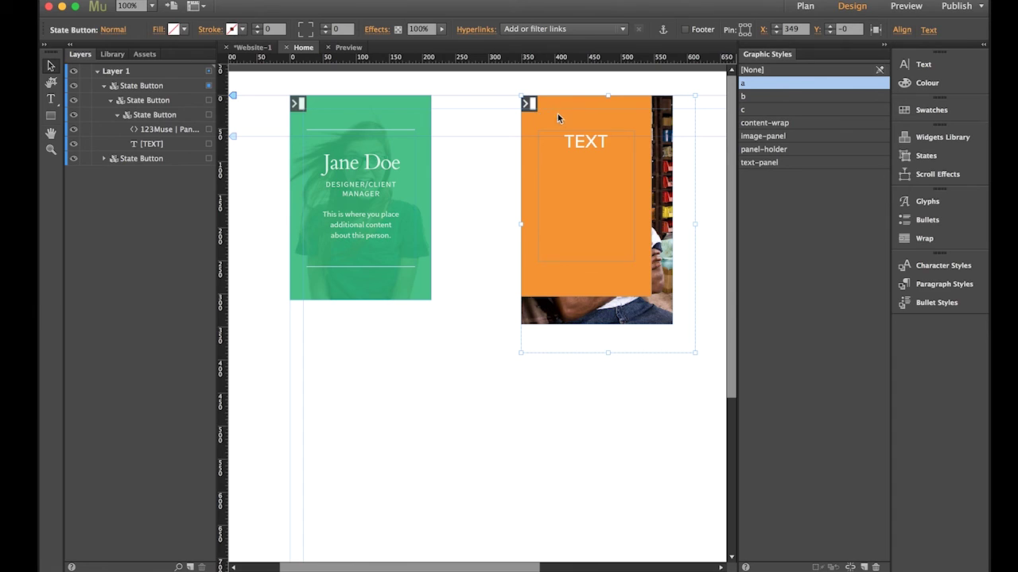
Examine the holder, caption and image panel names and the transition speed in the new panel's Cover Push widget options
{"action": "left_click", "coordinate": [532, 102]}
{"action": "key", "text": "Escape"}
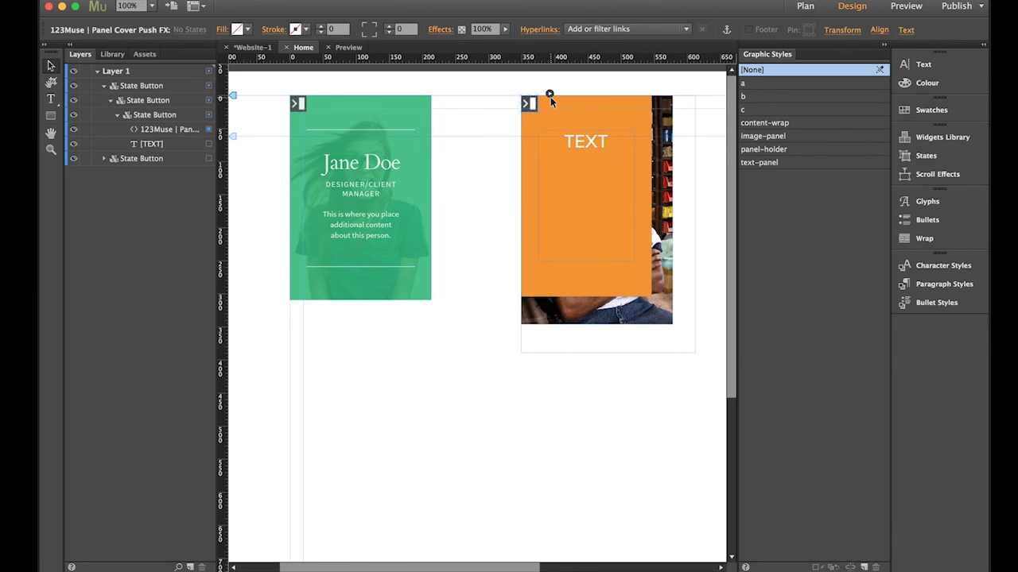
{"action": "left_click", "coordinate": [549, 93]}
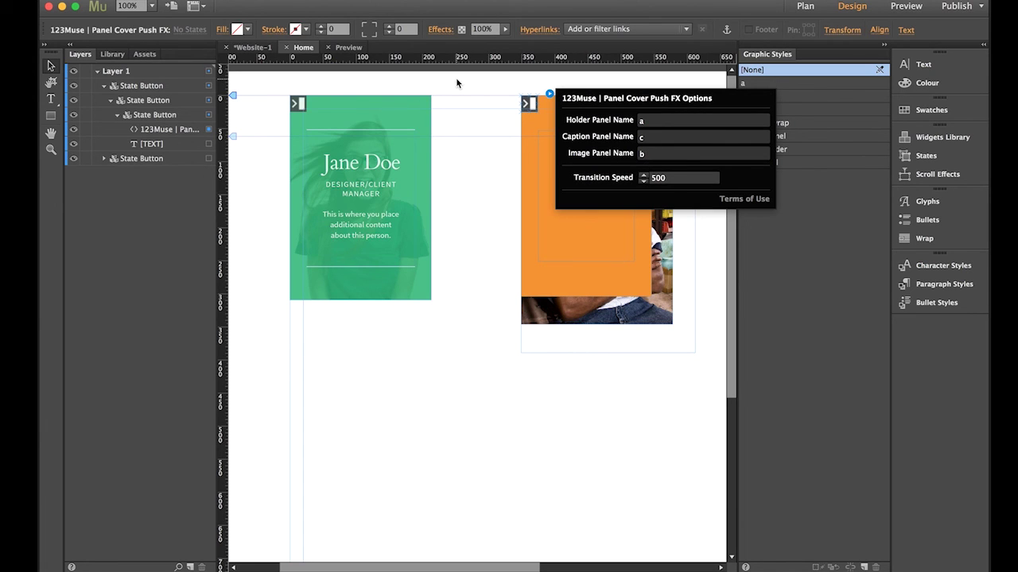
{"action": "left_click", "coordinate": [382, 87]}
Recheck the Cover Push widget options of the new panel, close them and select its outer holder to check its graphic style
{"action": "left_click", "coordinate": [531, 104]}
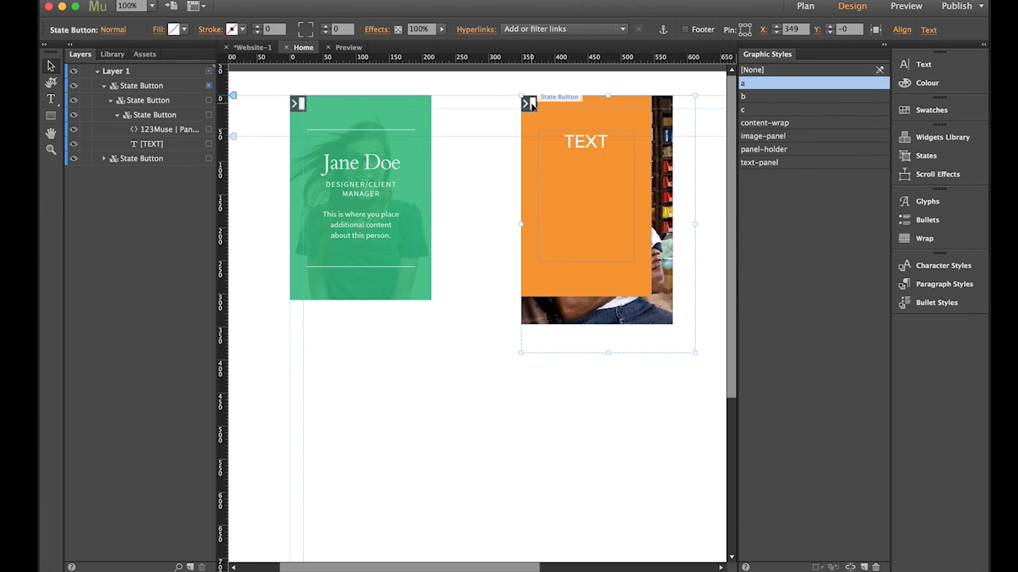
{"action": "left_click", "coordinate": [531, 103]}
{"action": "left_click", "coordinate": [531, 103]}
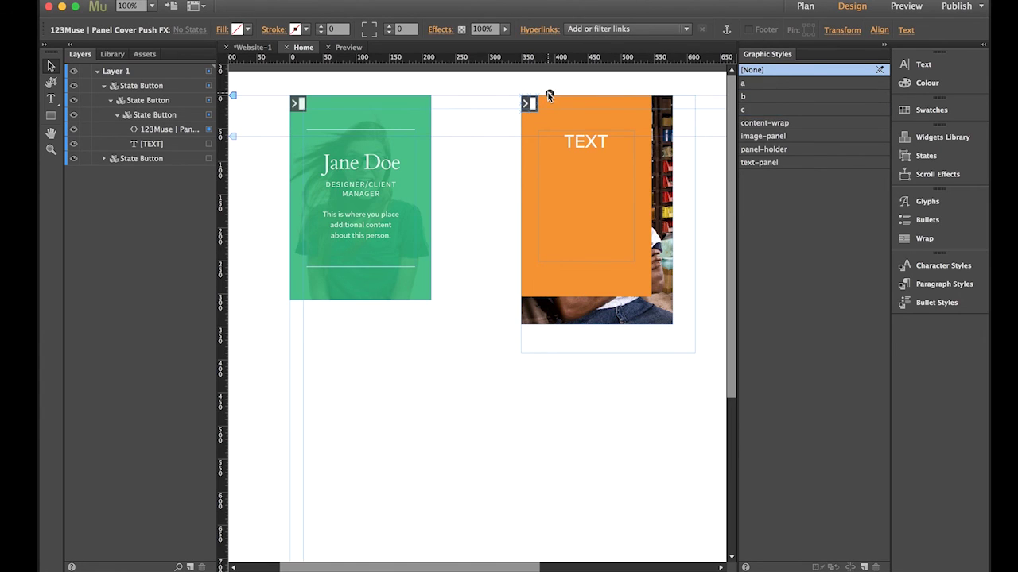
{"action": "left_click", "coordinate": [549, 94]}
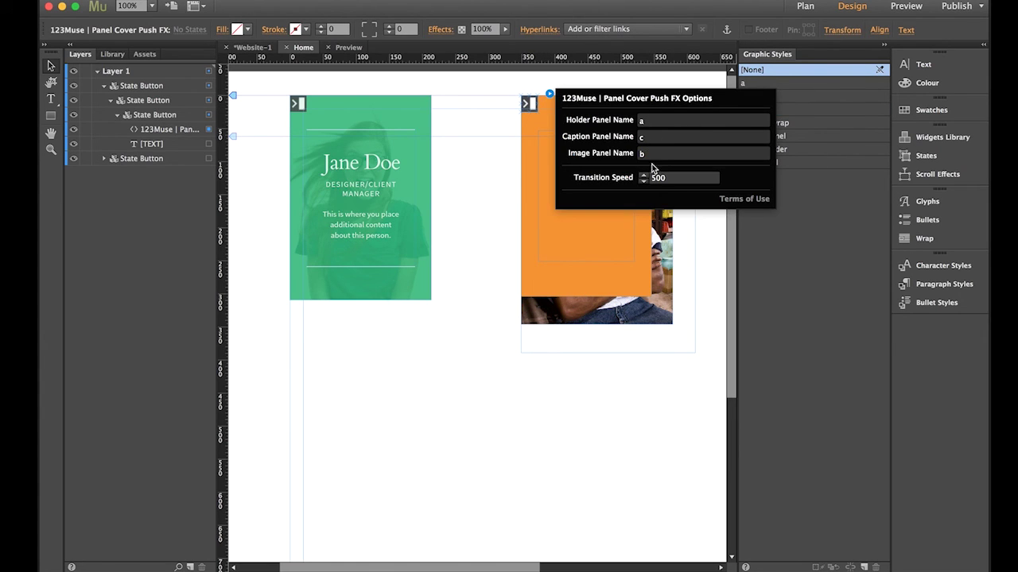
{"action": "left_click", "coordinate": [569, 83]}
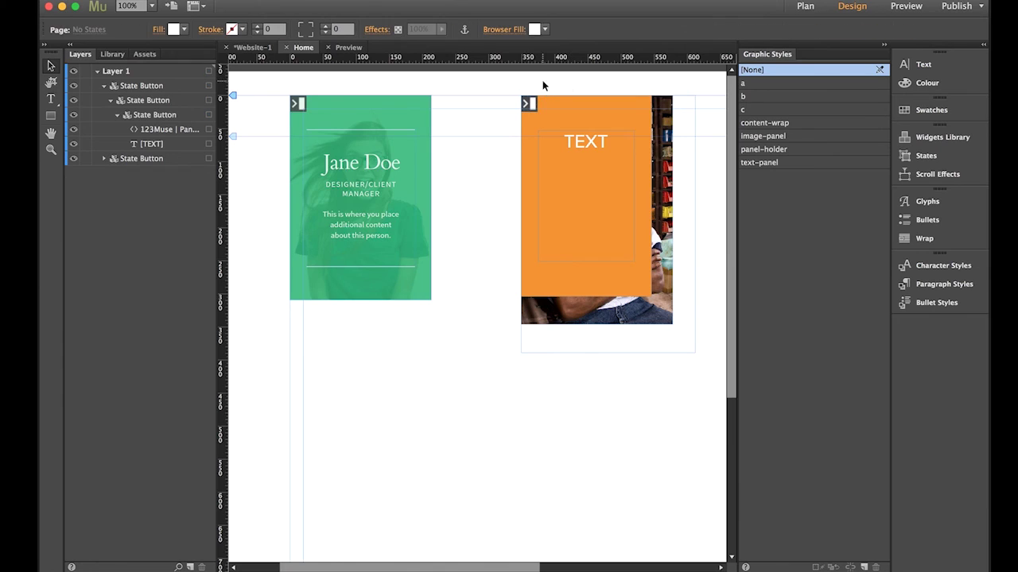
{"action": "left_click", "coordinate": [652, 355]}
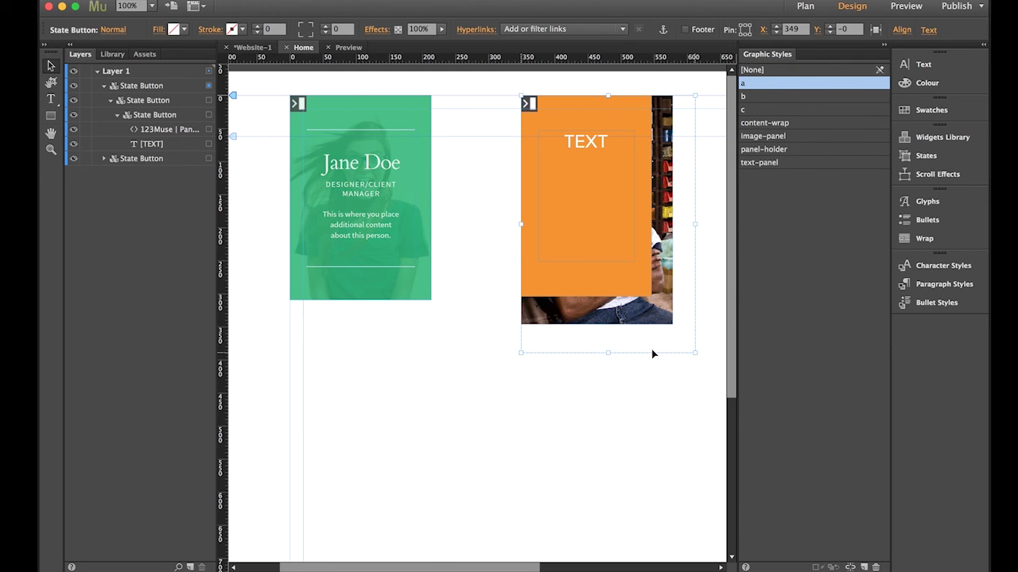